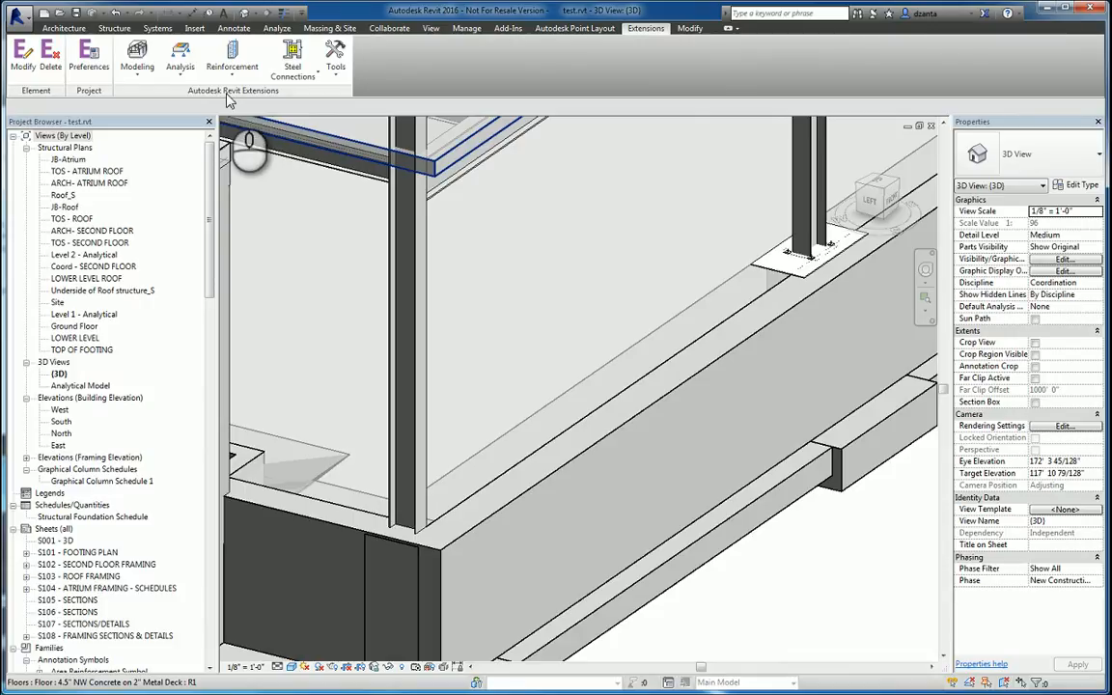
Start a column base steel connection on the W12X40 column at the corner of the foundation wall
{"action": "left_click", "coordinate": [295, 78]}
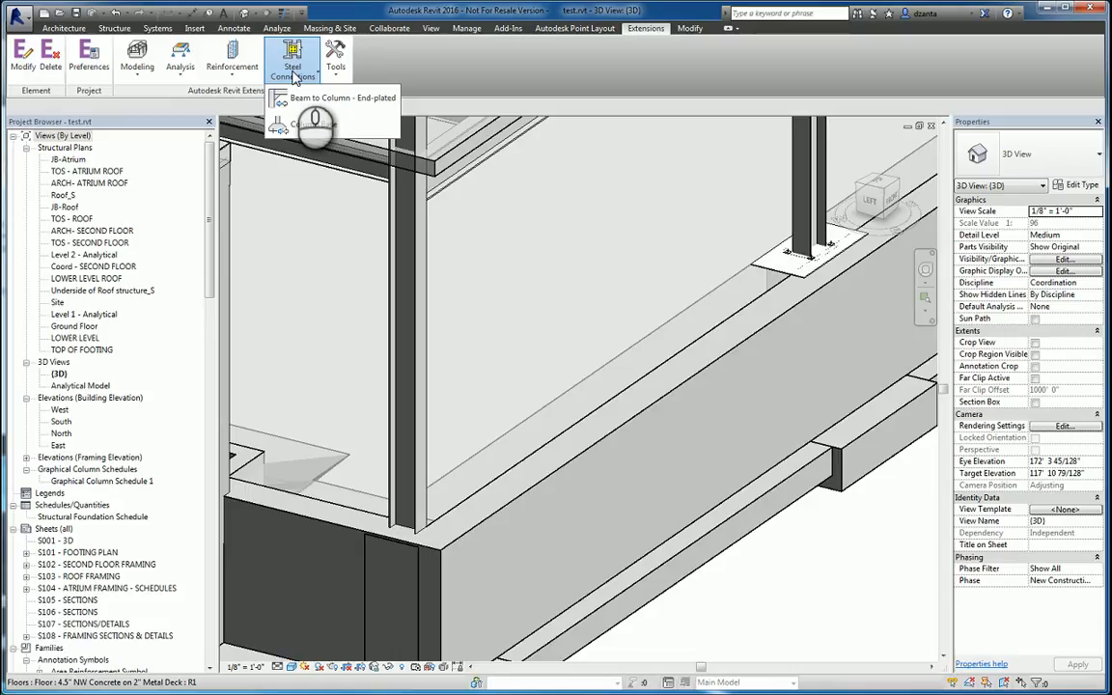
{"action": "middle_click_drag", "start_coordinate": [866, 575], "coordinate": [741, 403]}
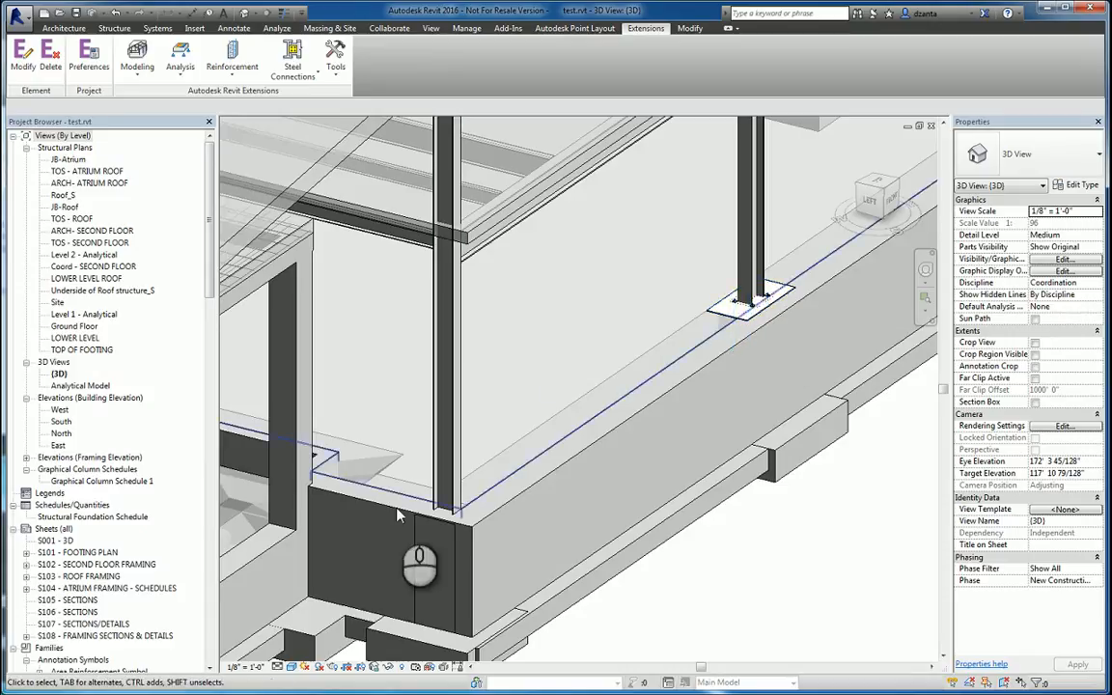
{"action": "left_click", "coordinate": [457, 318]}
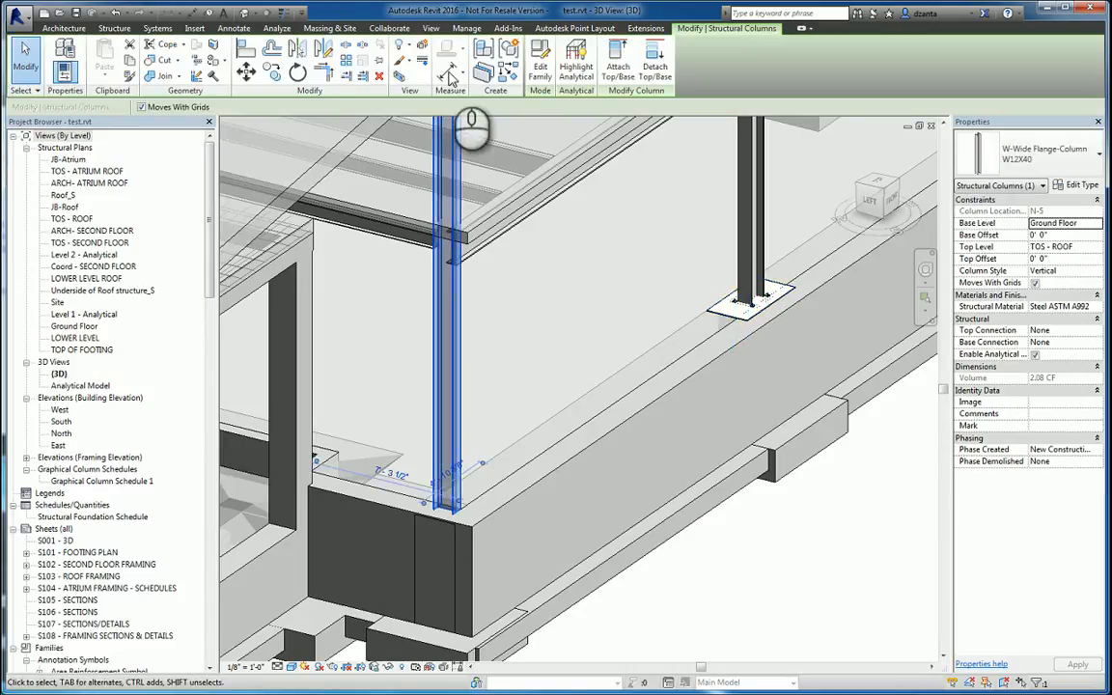
{"action": "left_click", "coordinate": [645, 28]}
{"action": "left_click", "coordinate": [282, 83]}
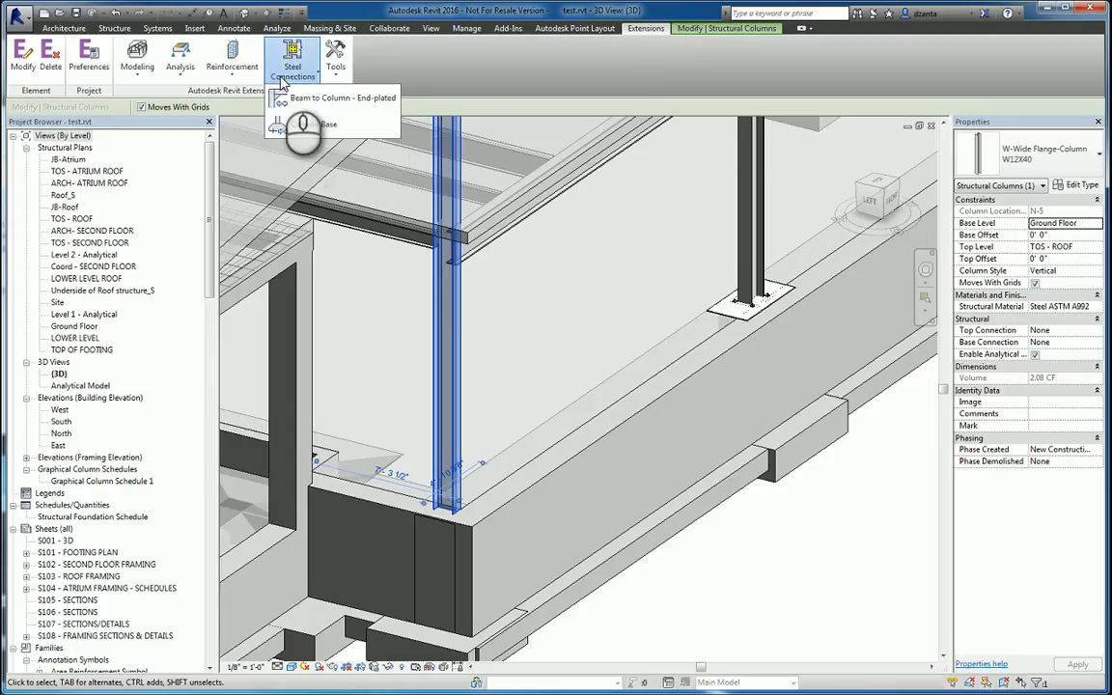
{"action": "left_click", "coordinate": [307, 124]}
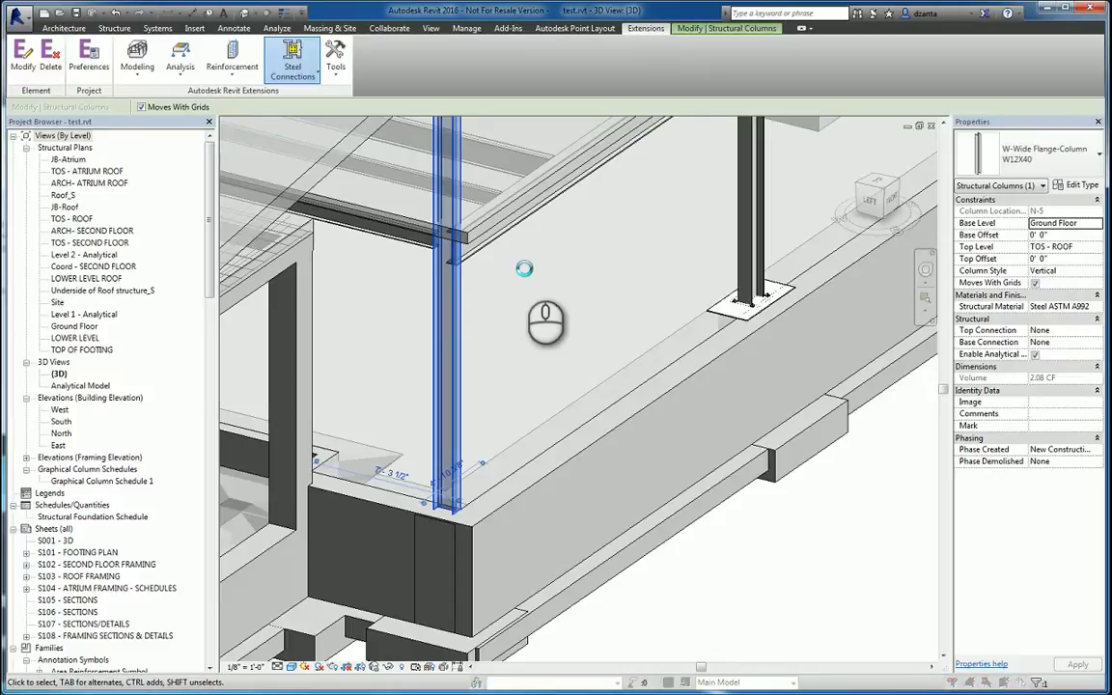
{"action": "left_click_drag", "start_coordinate": [291, 13], "coordinate": [663, 191]}
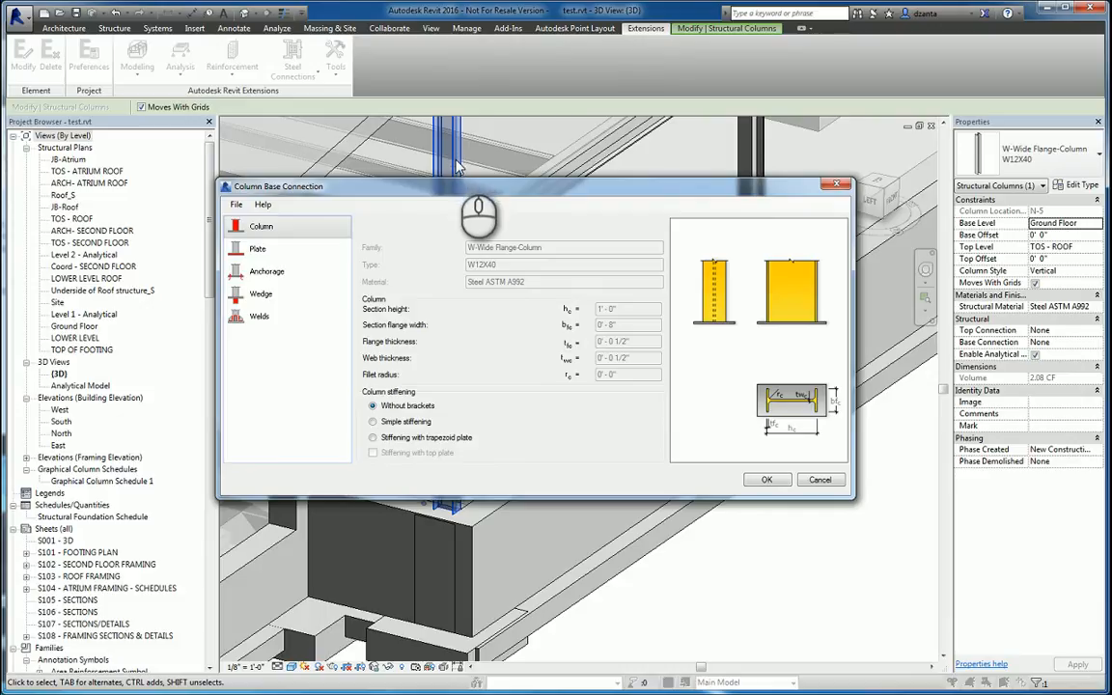
Compare the column stiffening options and choose simple stiffening without a top plate
{"action": "left_click", "coordinate": [389, 422]}
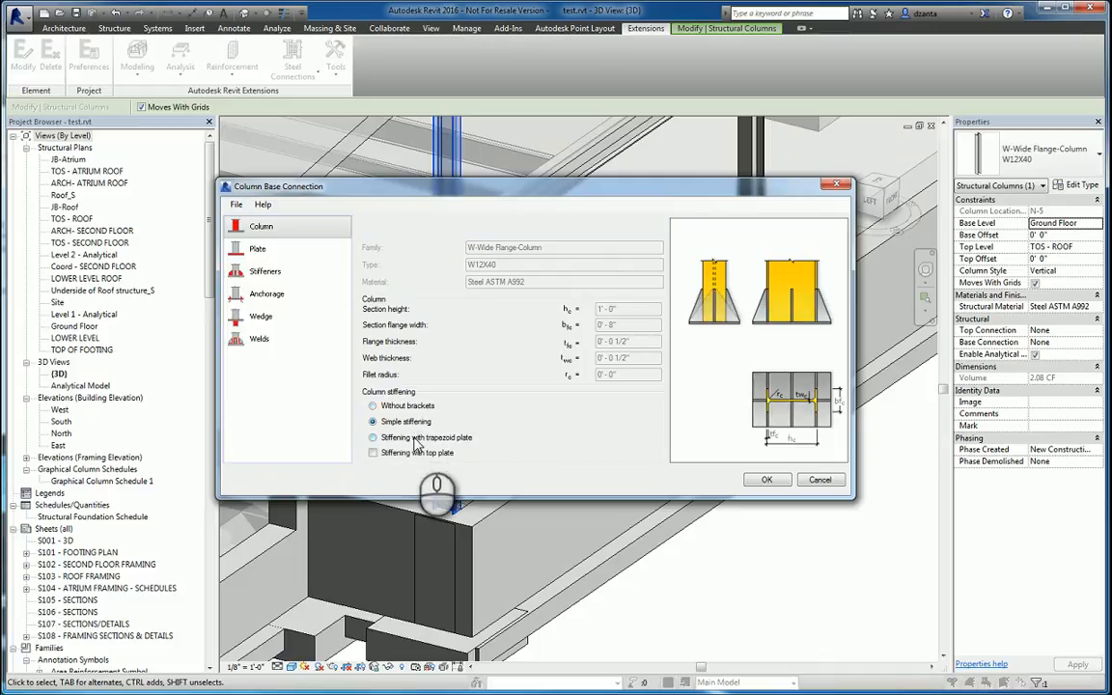
{"action": "left_click", "coordinate": [417, 437]}
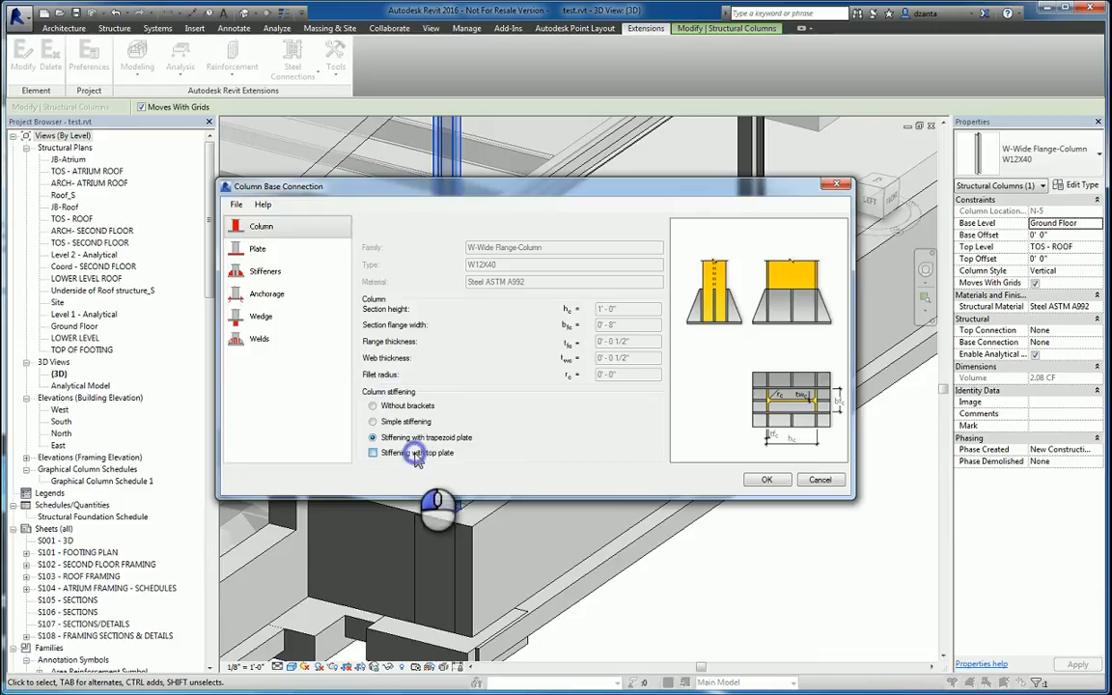
{"action": "left_click", "coordinate": [417, 455]}
{"action": "left_click", "coordinate": [415, 422]}
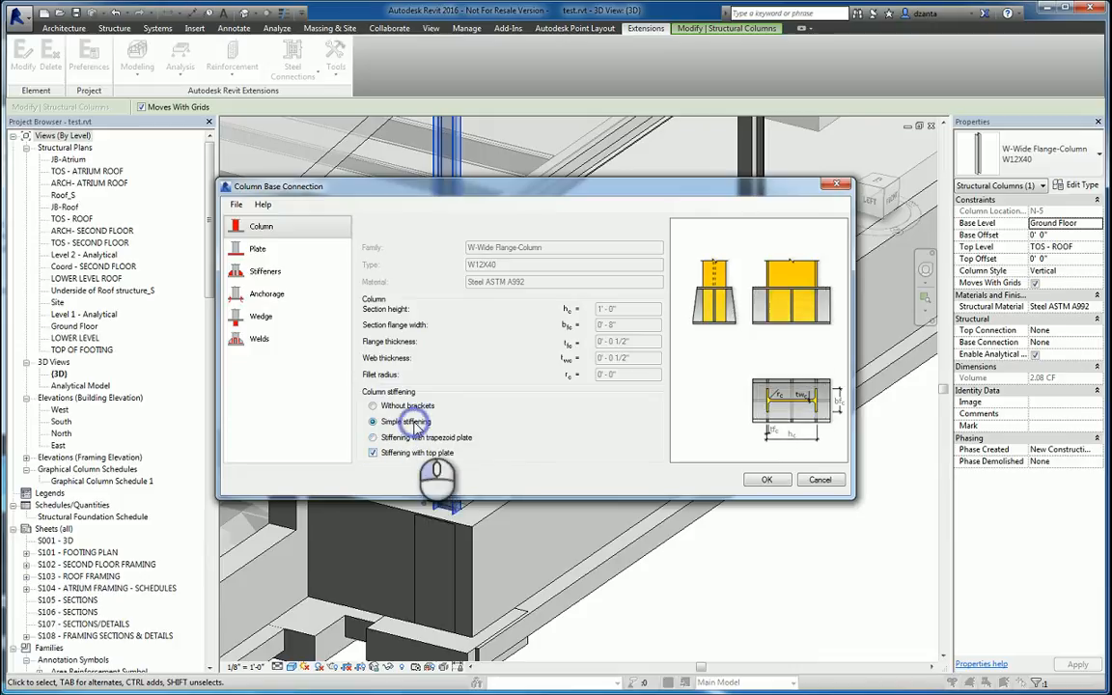
{"action": "left_click", "coordinate": [412, 404]}
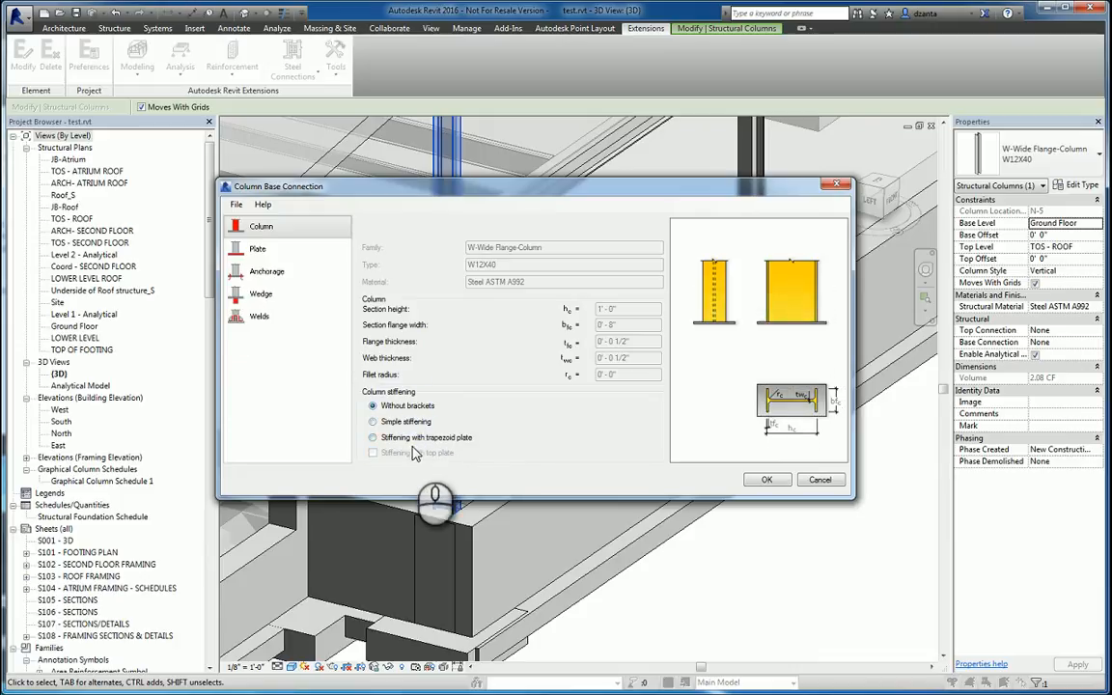
{"action": "left_click", "coordinate": [415, 438]}
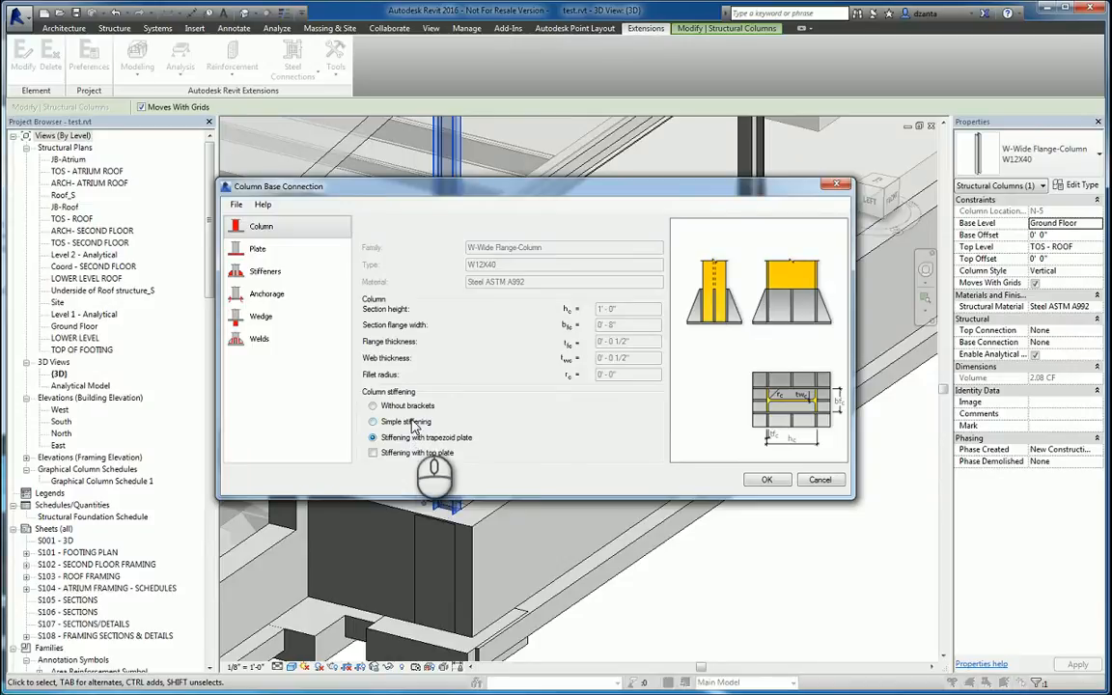
{"action": "left_click", "coordinate": [411, 422]}
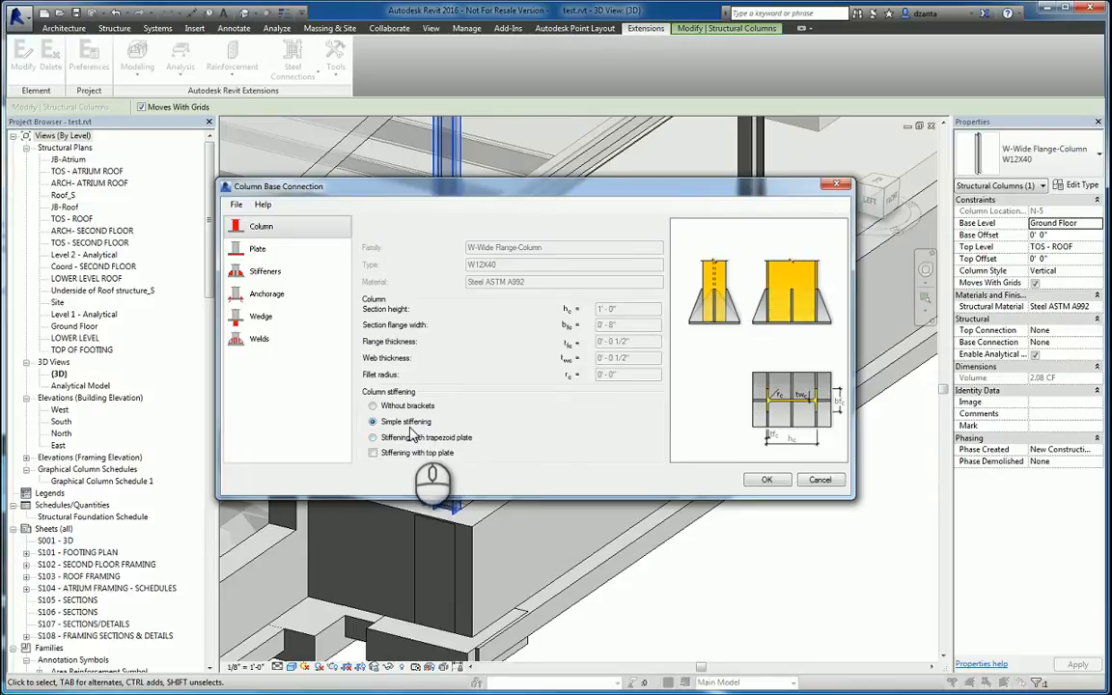
Define the base plate in Steel with length 3'-6", width 2'-6" and thickness 3/16", leaving the additional column base plate off
{"action": "left_click", "coordinate": [277, 250]}
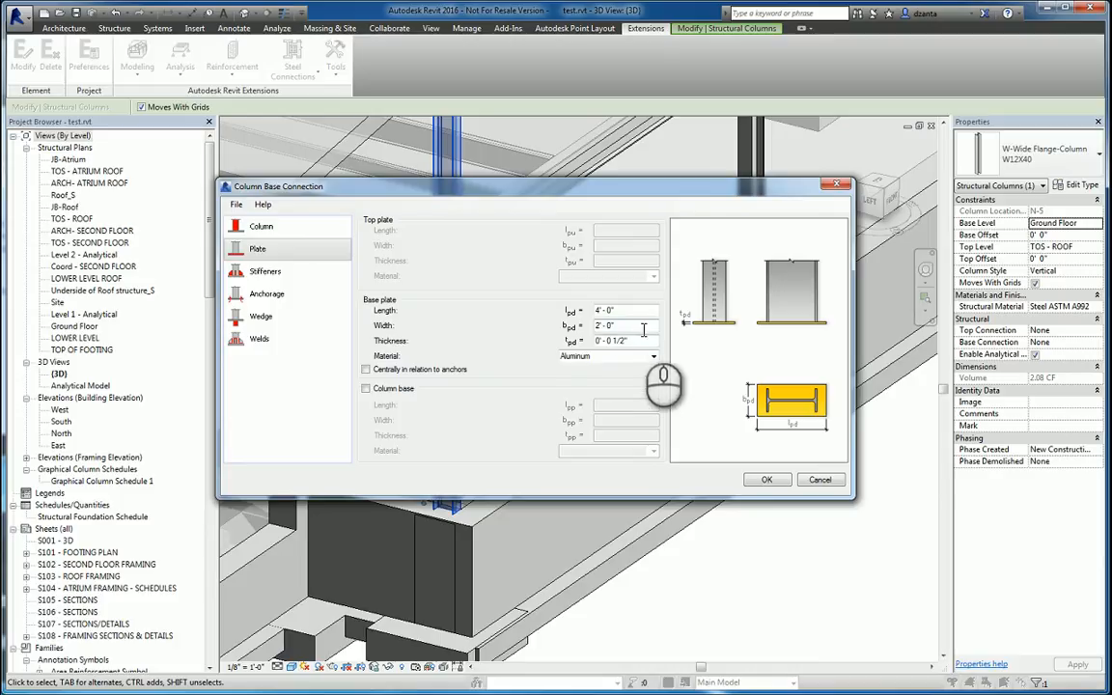
{"action": "left_click", "coordinate": [598, 356]}
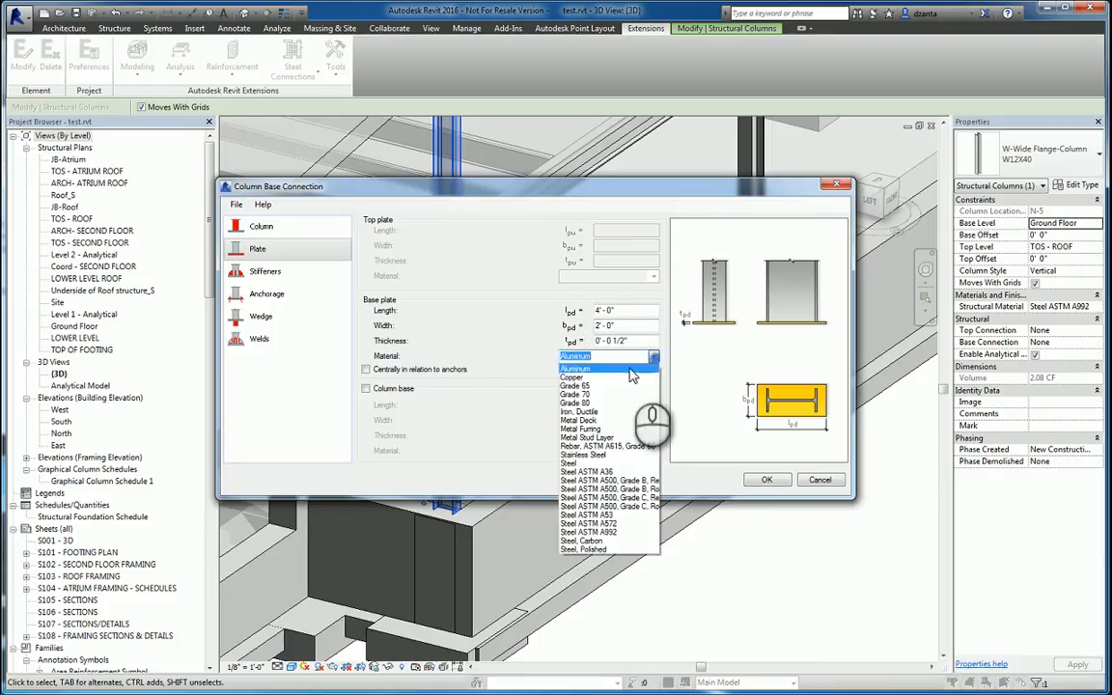
{"action": "left_click", "coordinate": [574, 463]}
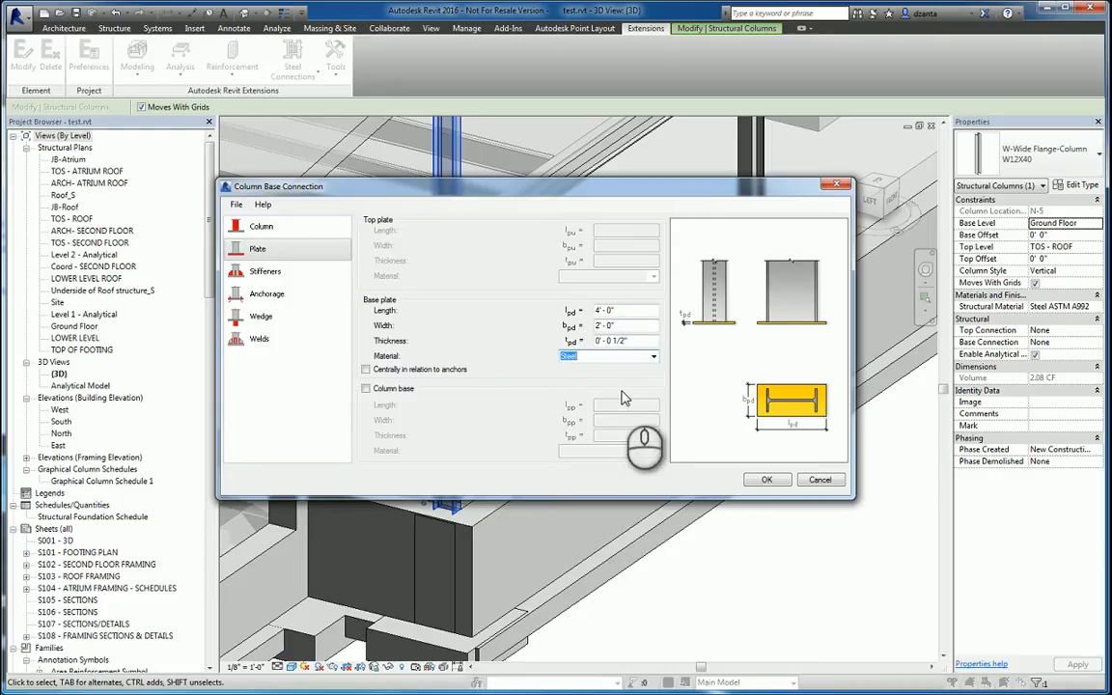
{"action": "left_click", "coordinate": [631, 308]}
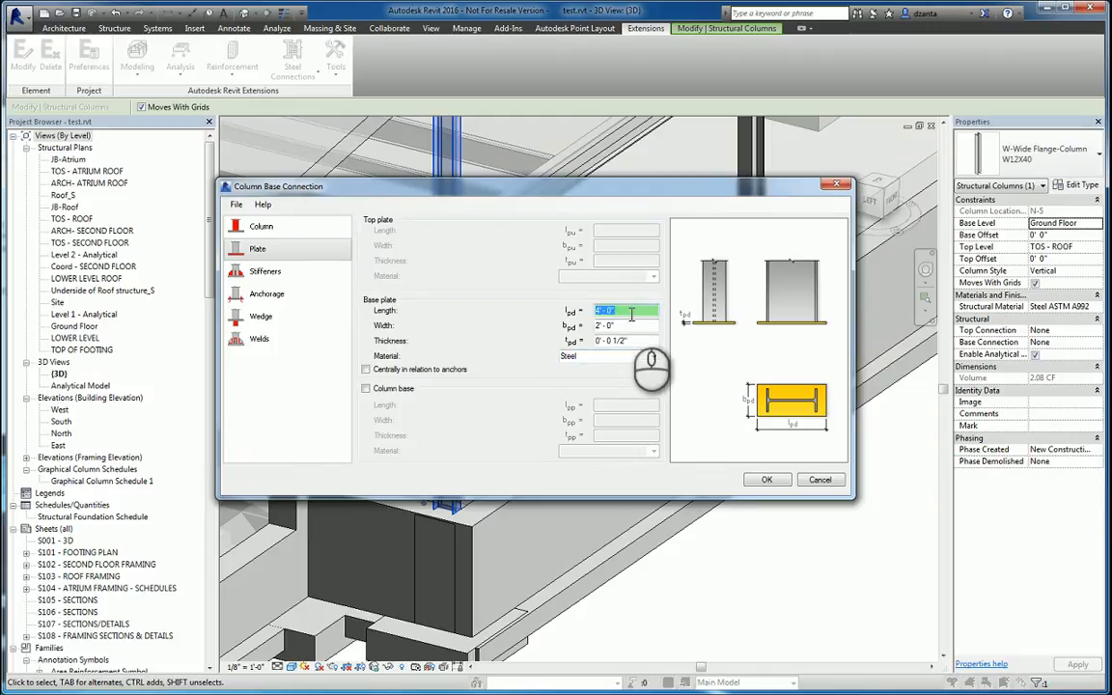
{"action": "type", "text": "3'6"}
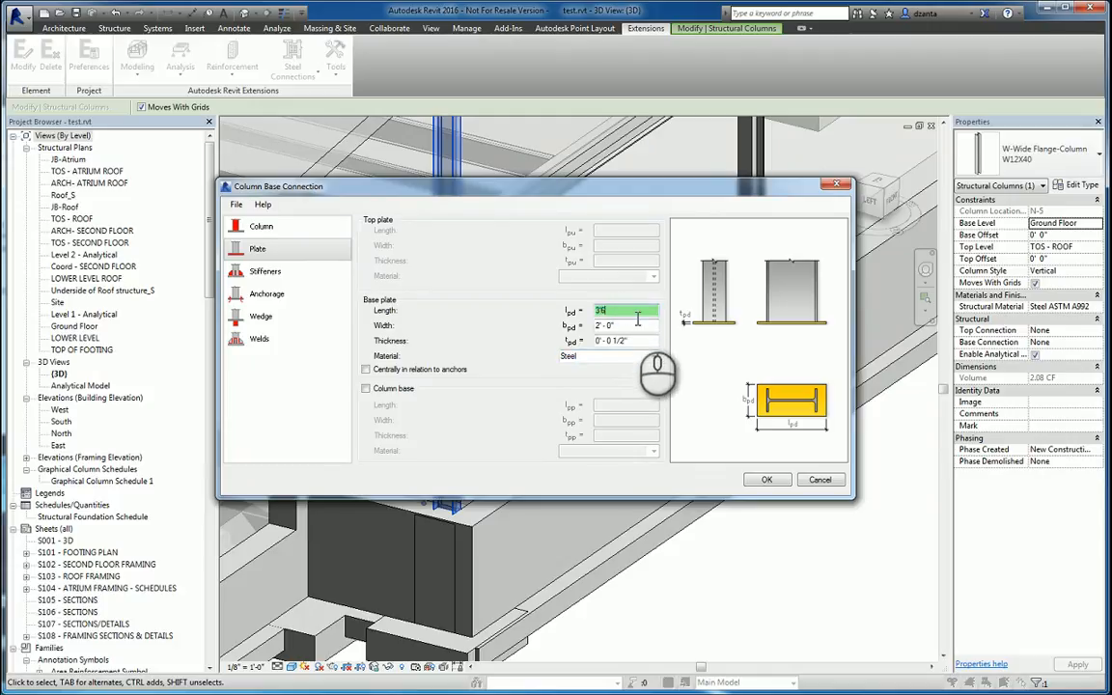
{"action": "left_click", "coordinate": [637, 326]}
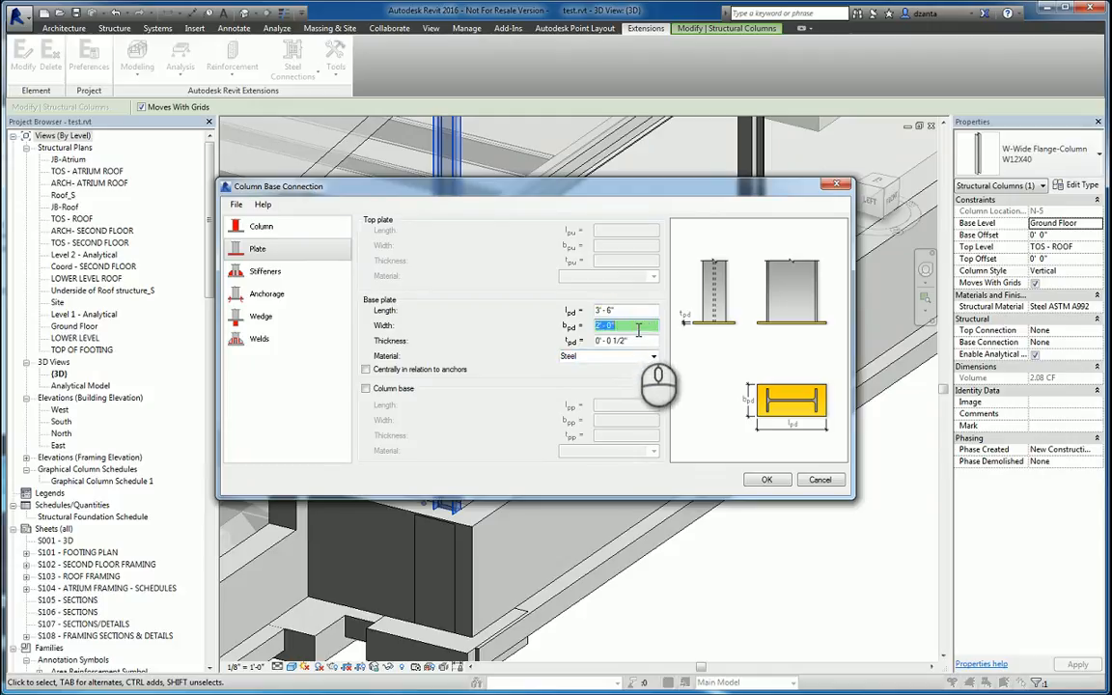
{"action": "type", "text": "2'6"}
{"action": "left_click", "coordinate": [639, 343]}
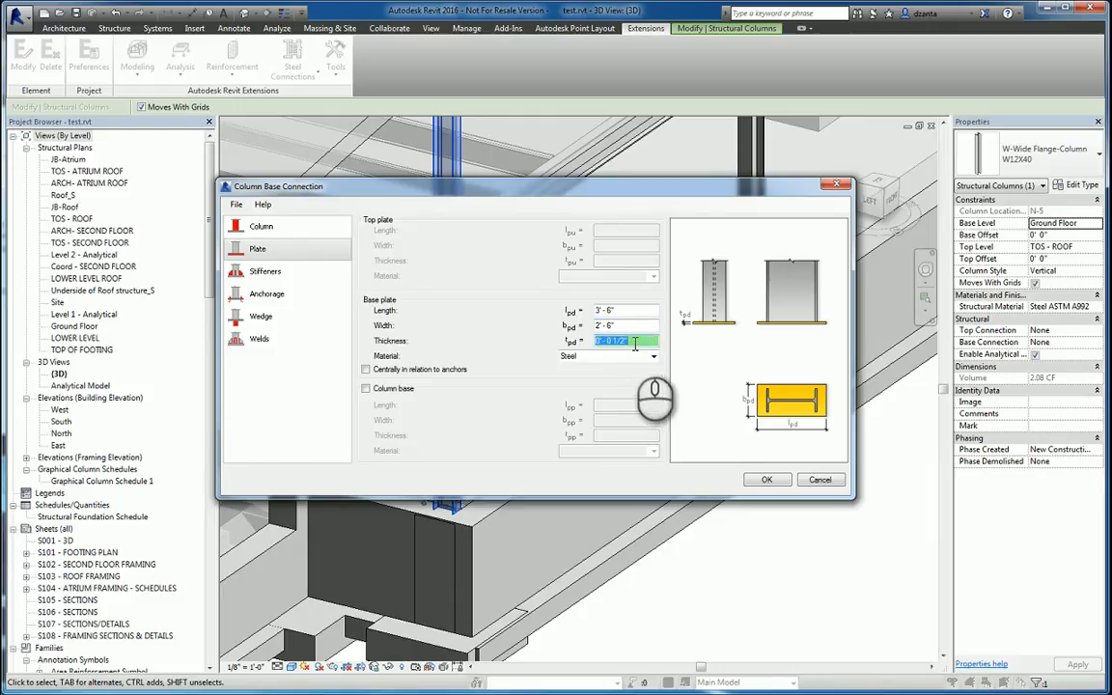
{"action": "type", "text": "3/16\""}
{"action": "left_click", "coordinate": [645, 323]}
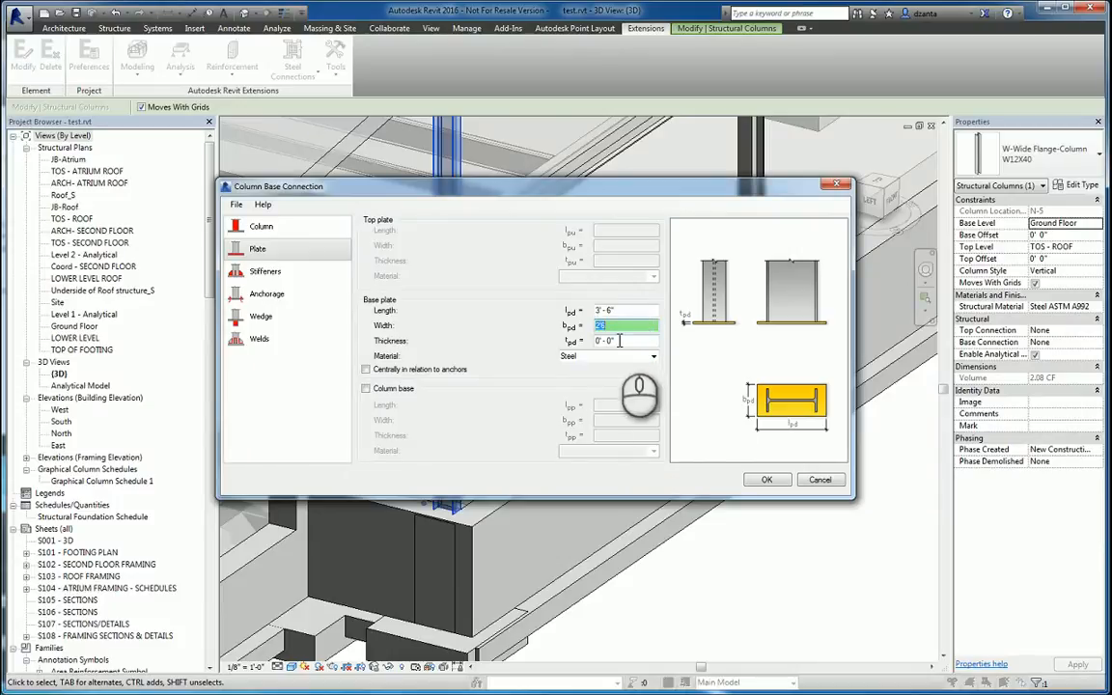
{"action": "left_click", "coordinate": [383, 389]}
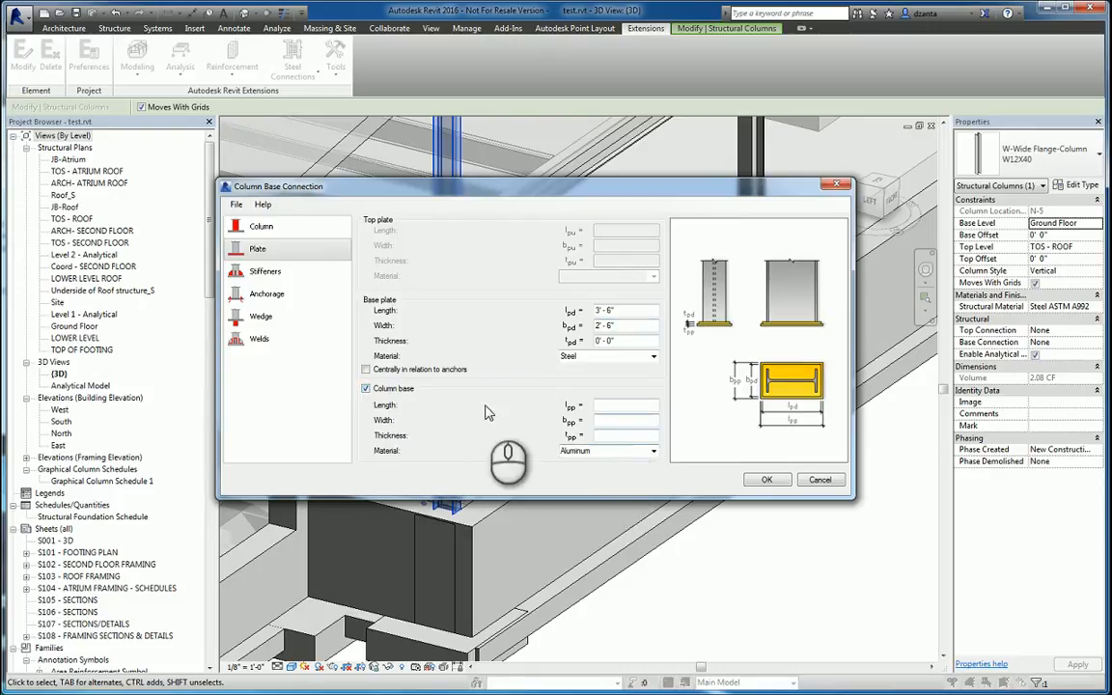
{"action": "left_click", "coordinate": [367, 389]}
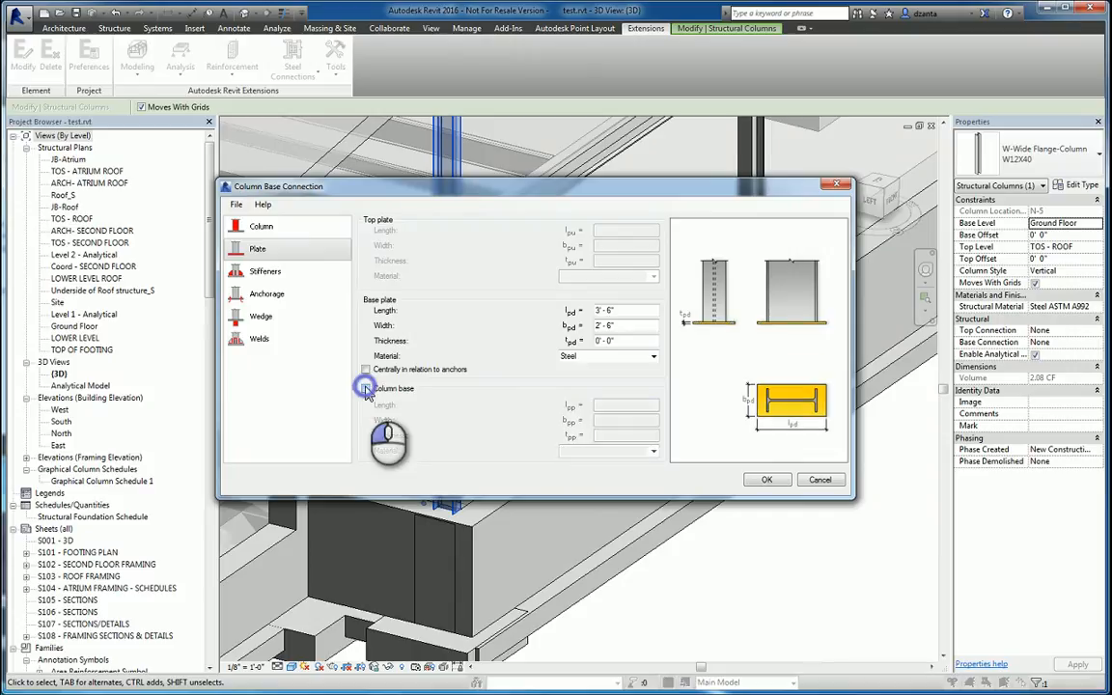
Choose the last of the available stiffener types for the column base
{"action": "left_click", "coordinate": [282, 275]}
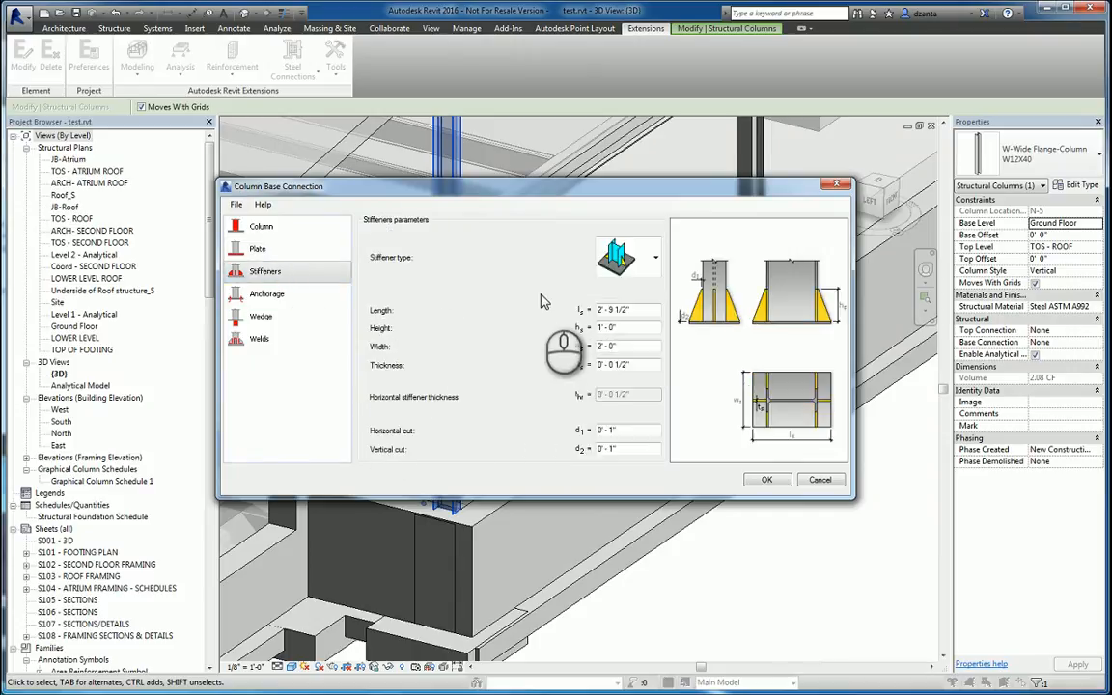
{"action": "left_click", "coordinate": [656, 258]}
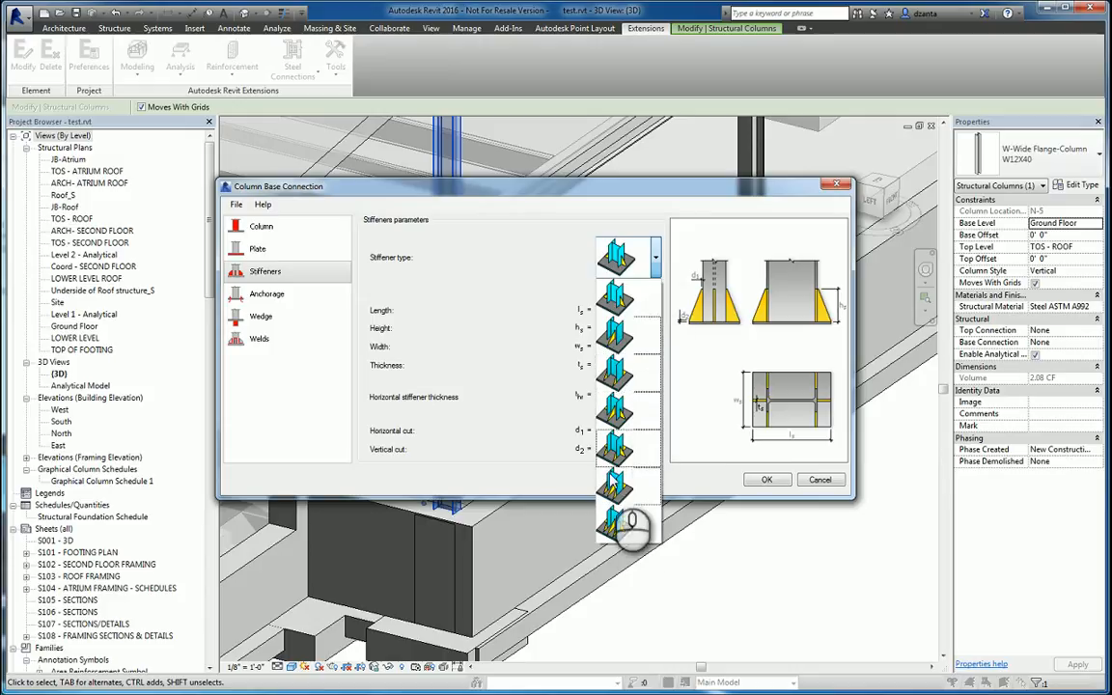
{"action": "left_click", "coordinate": [630, 524]}
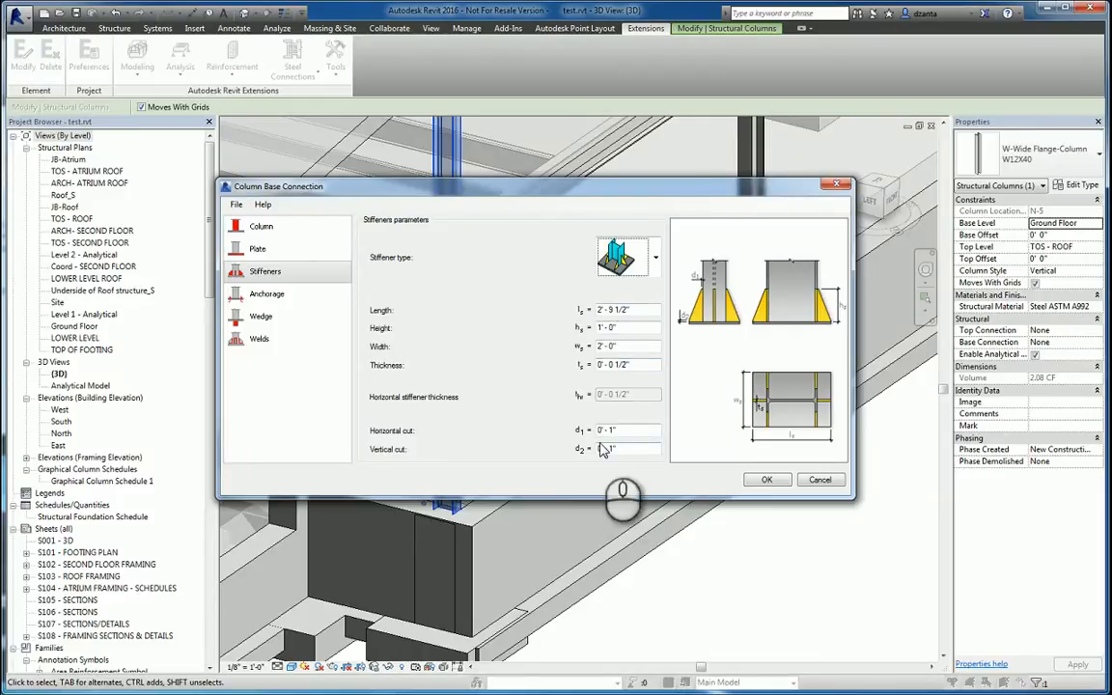
Set the anchor arrangement to 3 rows and 3 columns
{"action": "left_click", "coordinate": [280, 294]}
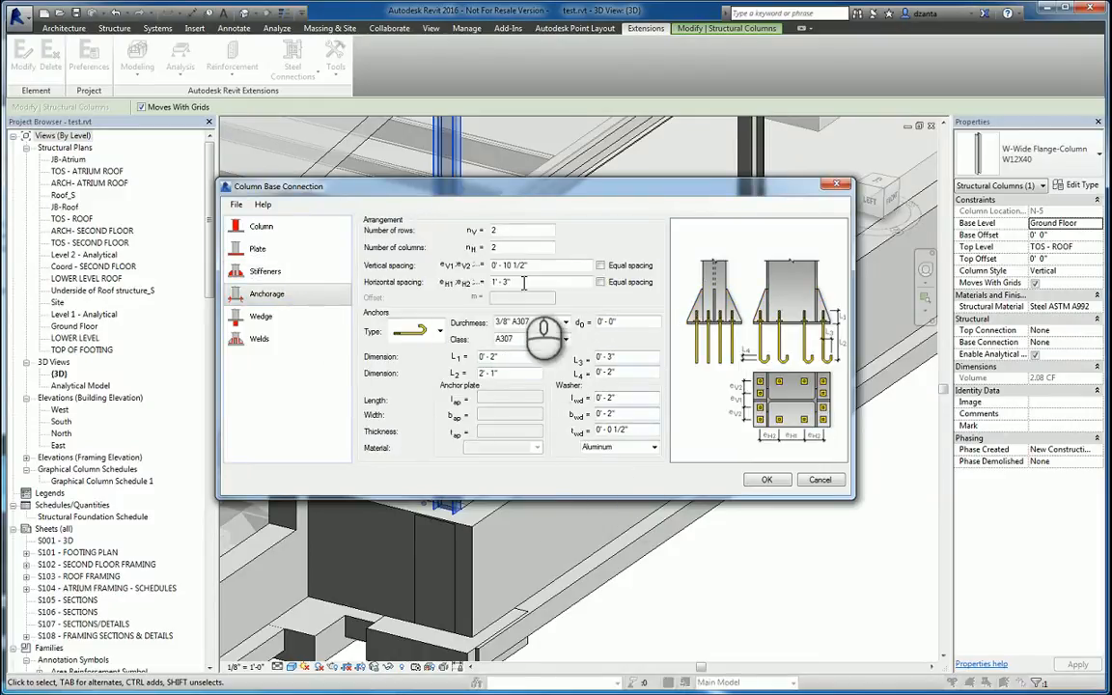
{"action": "double_click", "coordinate": [524, 232]}
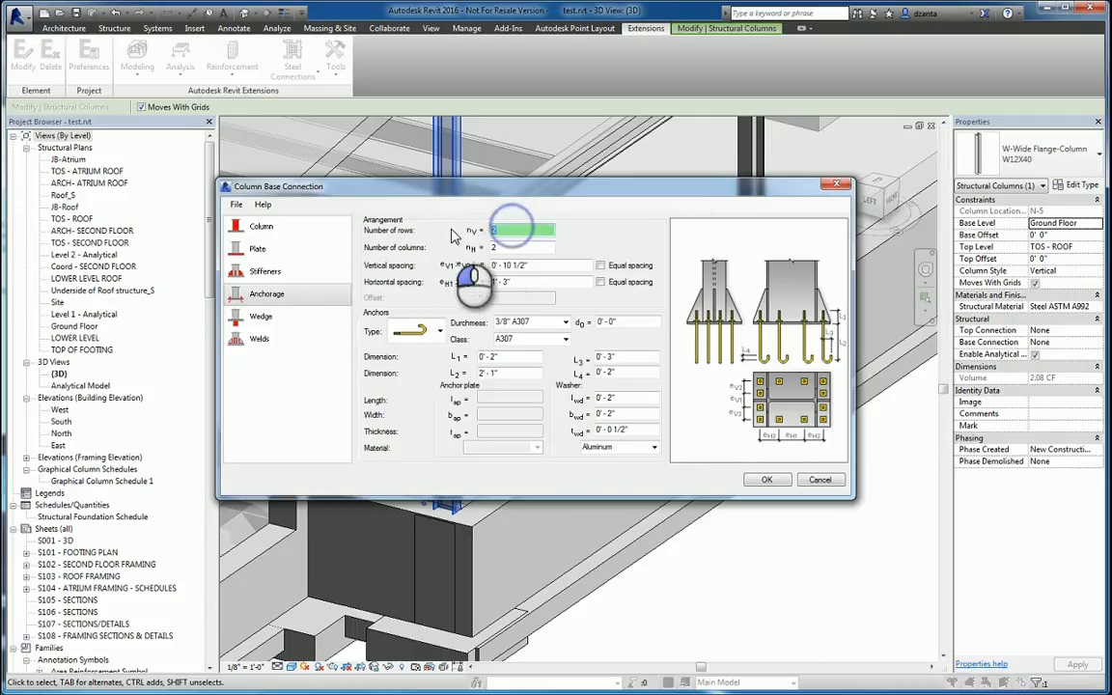
{"action": "type", "text": "3"}
{"action": "double_click", "coordinate": [526, 248]}
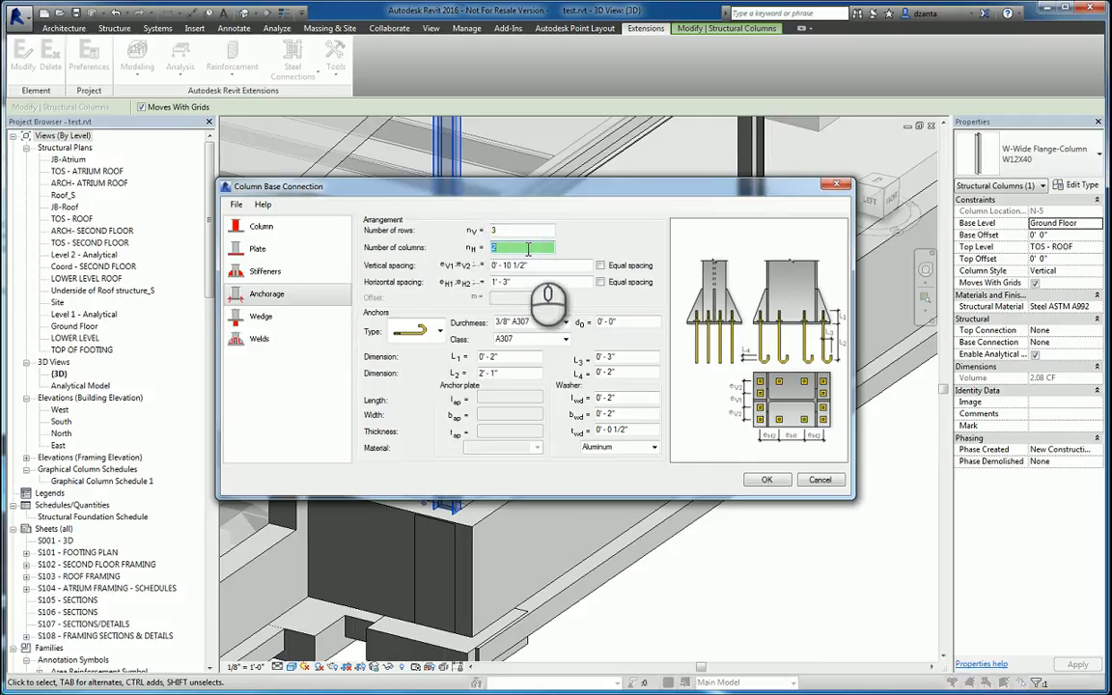
{"action": "type", "text": "3"}
{"action": "double_click", "coordinate": [526, 231]}
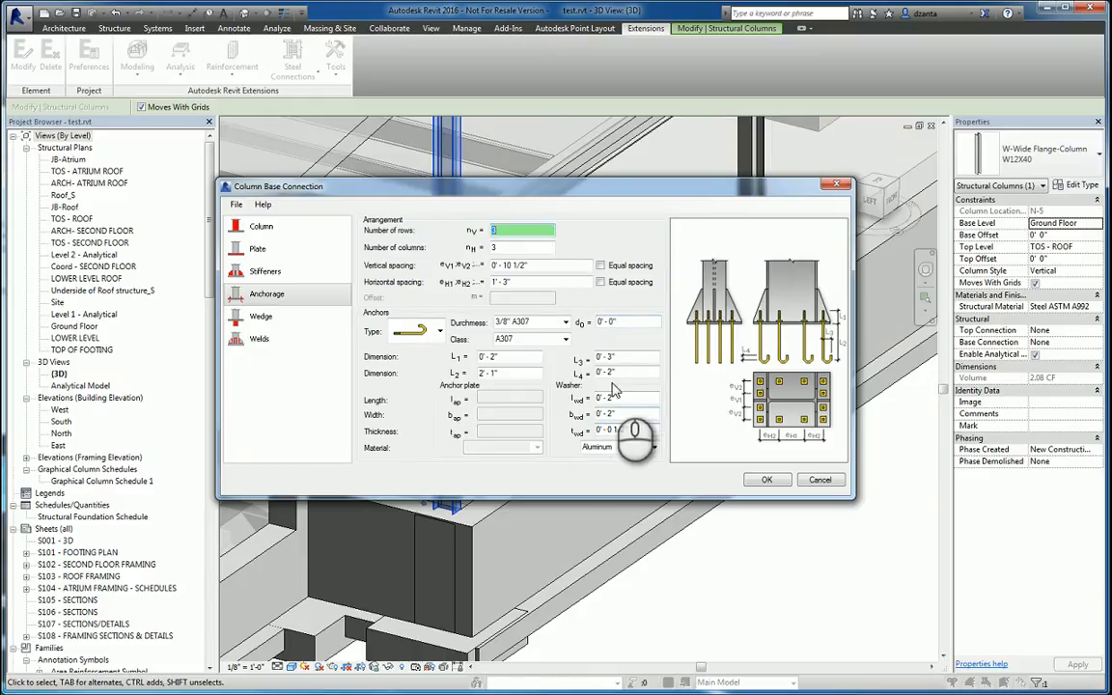
{"action": "left_click", "coordinate": [295, 329]}
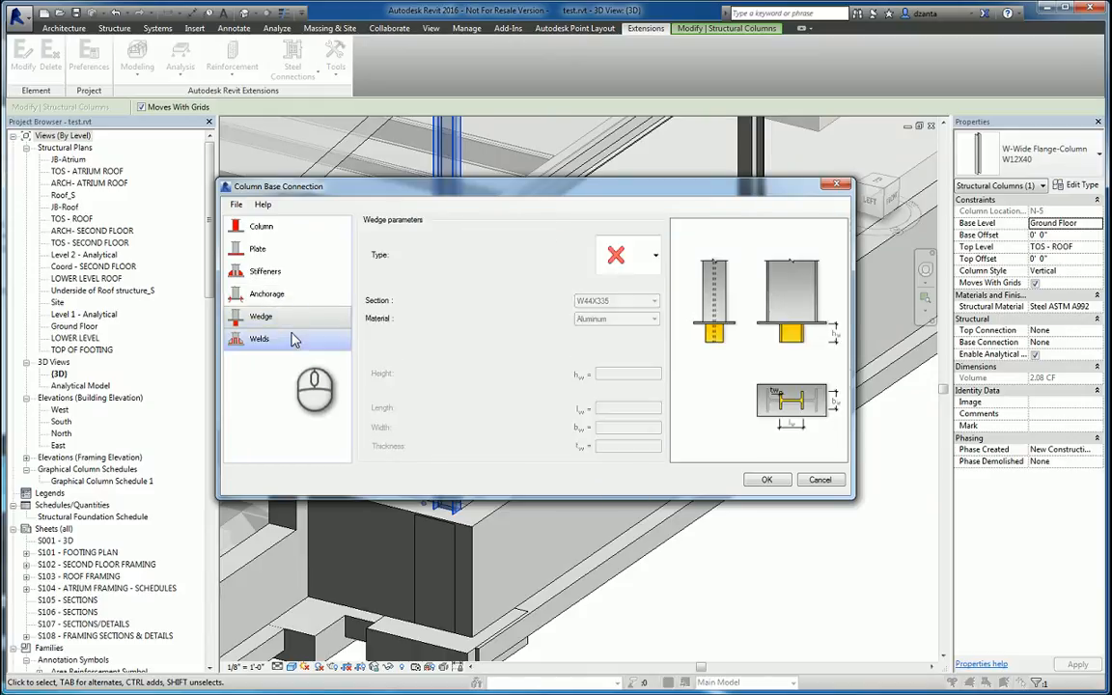
{"action": "left_click", "coordinate": [656, 255]}
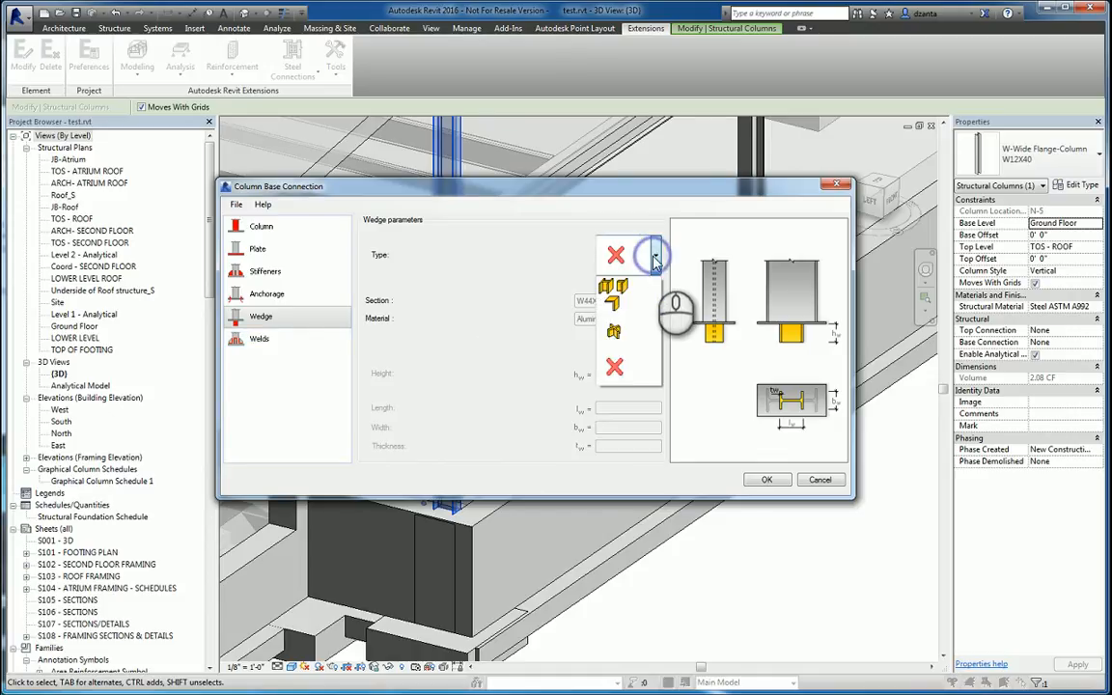
{"action": "left_click", "coordinate": [615, 305]}
{"action": "left_click", "coordinate": [600, 302]}
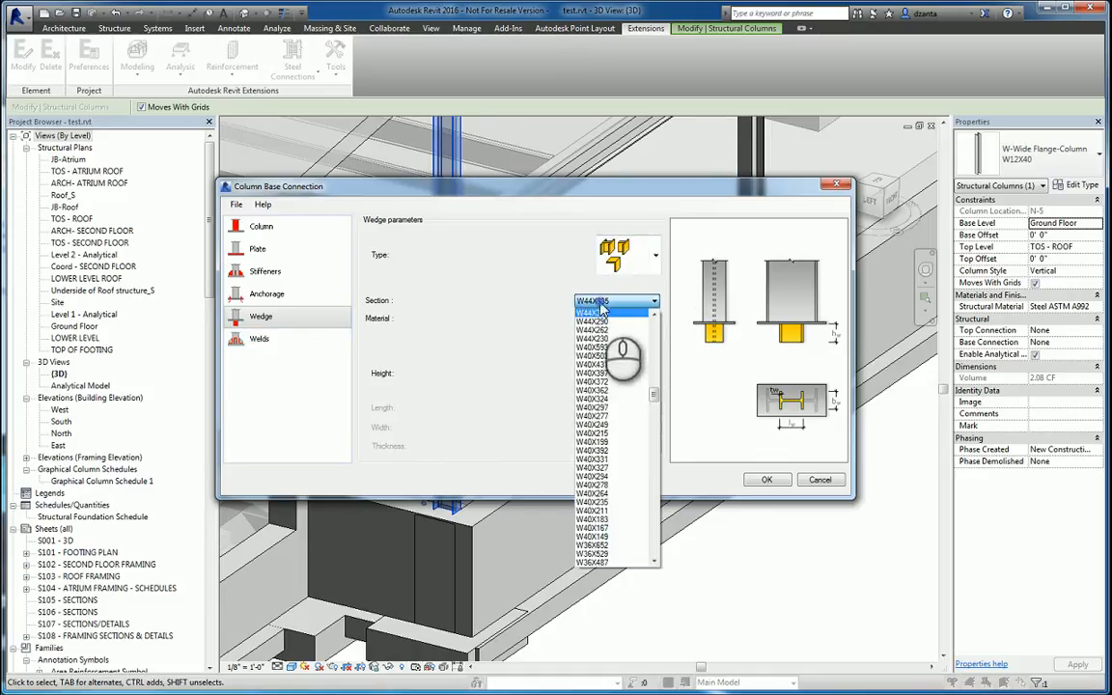
{"action": "left_click", "coordinate": [603, 309]}
{"action": "left_click", "coordinate": [618, 319]}
{"action": "left_click", "coordinate": [599, 322]}
{"action": "left_click", "coordinate": [627, 255]}
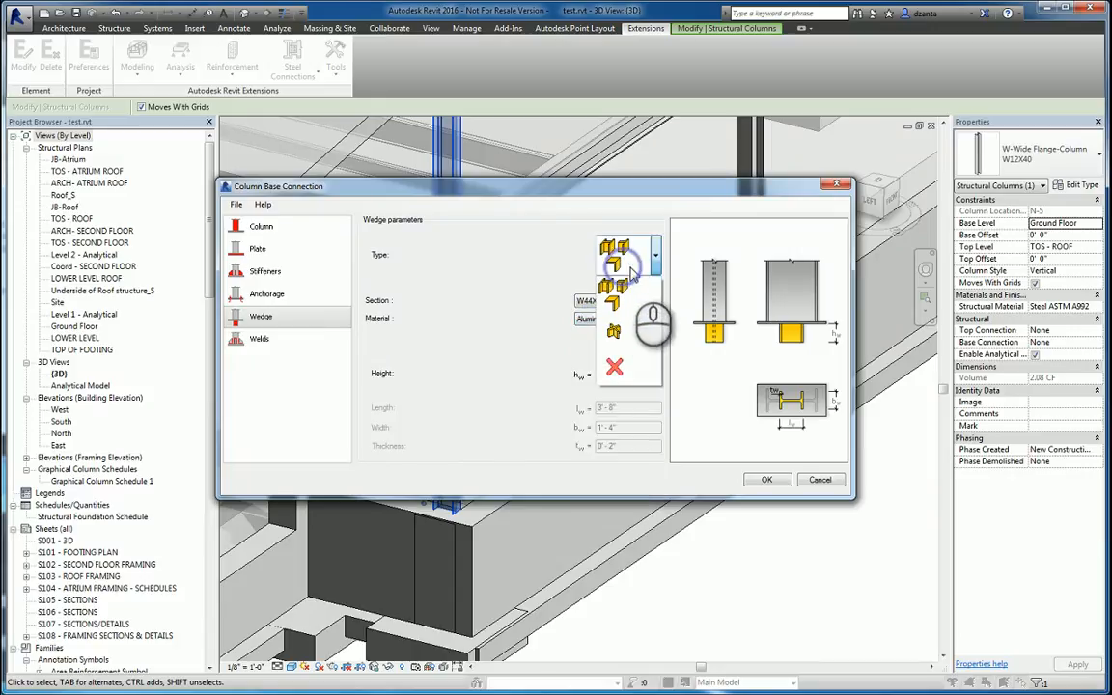
{"action": "left_click", "coordinate": [614, 368]}
Review the weld settings and generate the column base connection on the column
{"action": "left_click", "coordinate": [261, 344]}
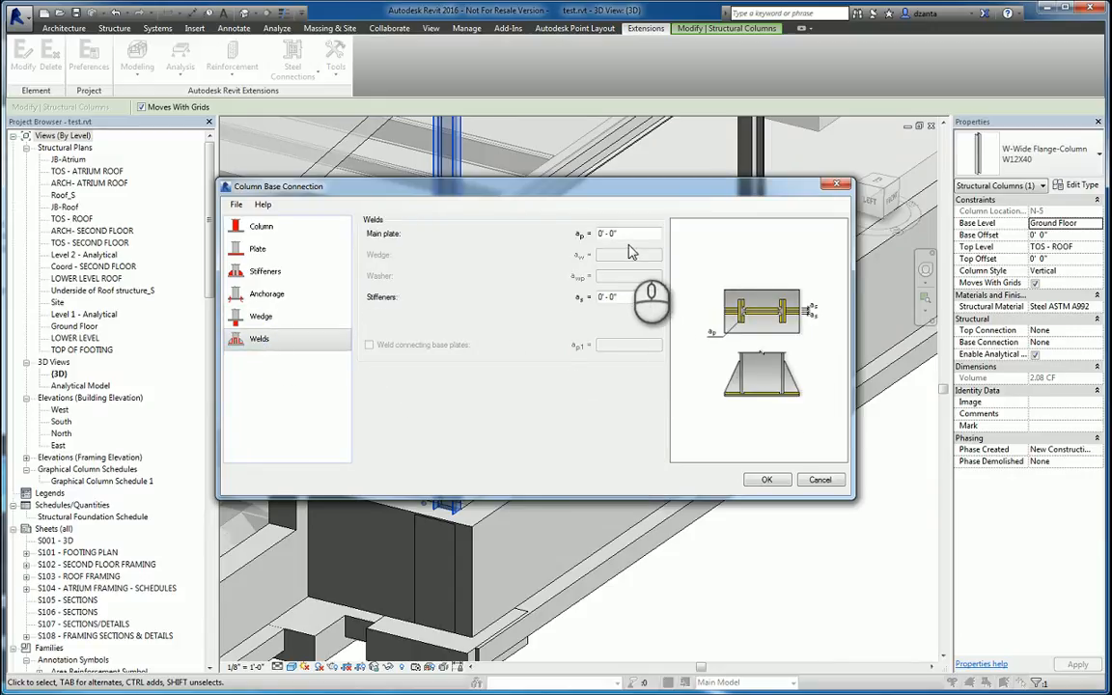
{"action": "left_click", "coordinate": [772, 480]}
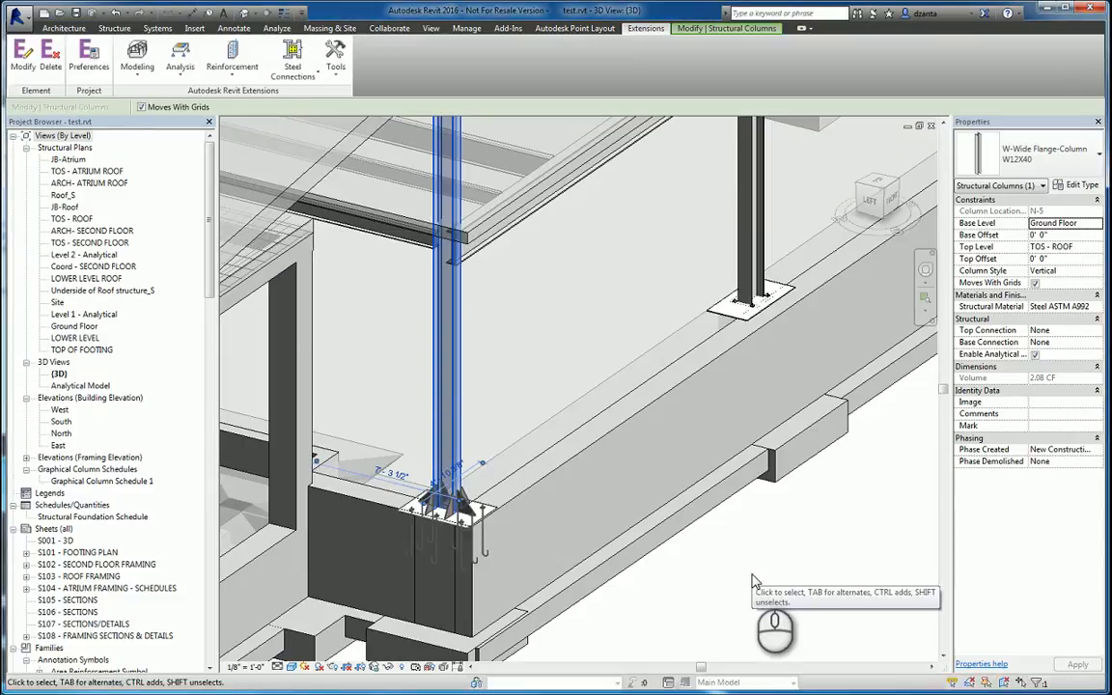
Examine the generated base plate, stiffeners and anchors at the foot of the corner column up close
{"action": "left_click", "coordinate": [754, 580]}
{"action": "scroll", "coordinate": [406, 483], "scroll_direction": "up", "scroll_amount": 5}
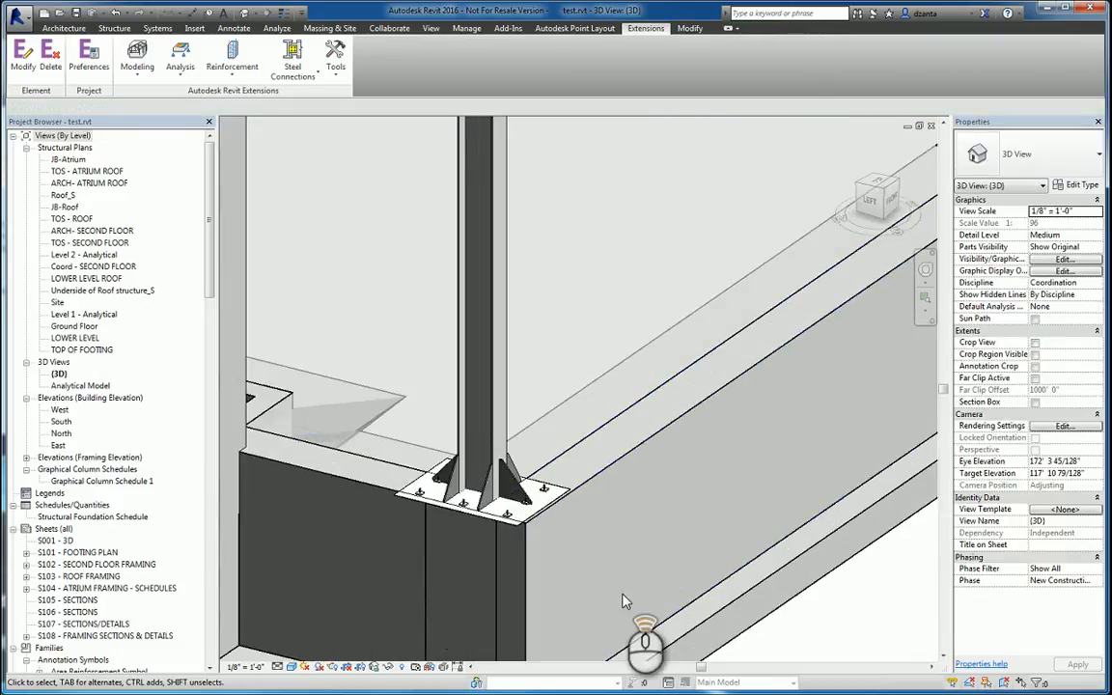
{"action": "middle_click_drag", "start_coordinate": [625, 597], "coordinate": [756, 501]}
{"action": "scroll", "coordinate": [393, 423], "scroll_direction": "up", "scroll_amount": 3}
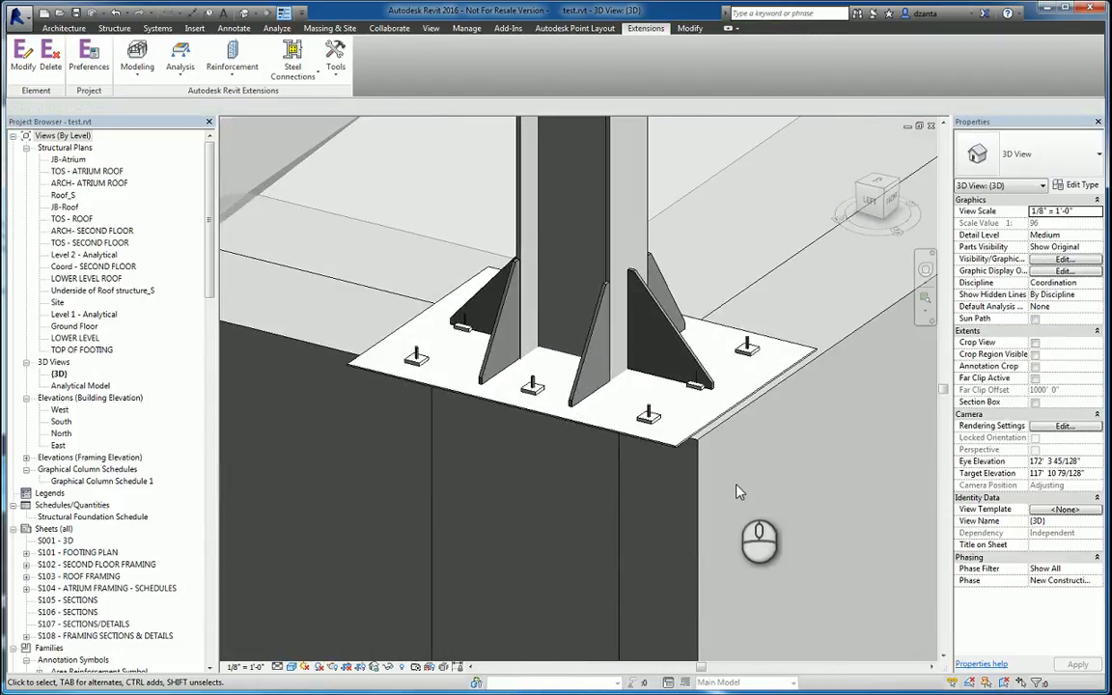
Open the corner column's base connection family for editing, review its family type parameters and anchor geometry, and close the family
{"action": "left_click", "coordinate": [691, 448]}
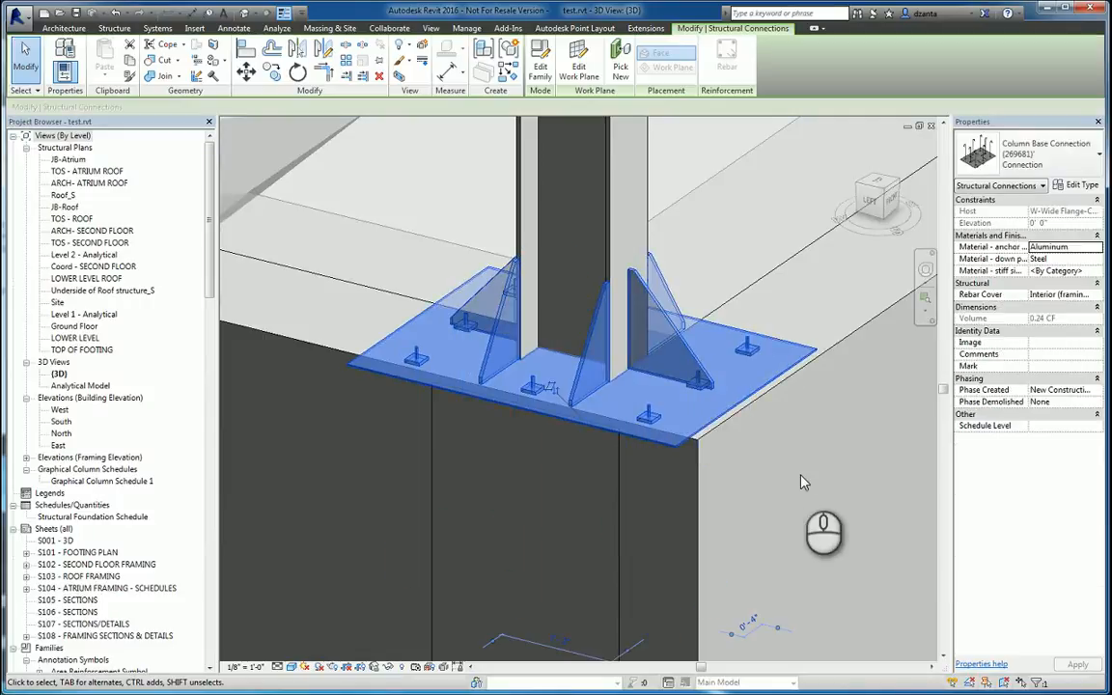
{"action": "left_click", "coordinate": [542, 75]}
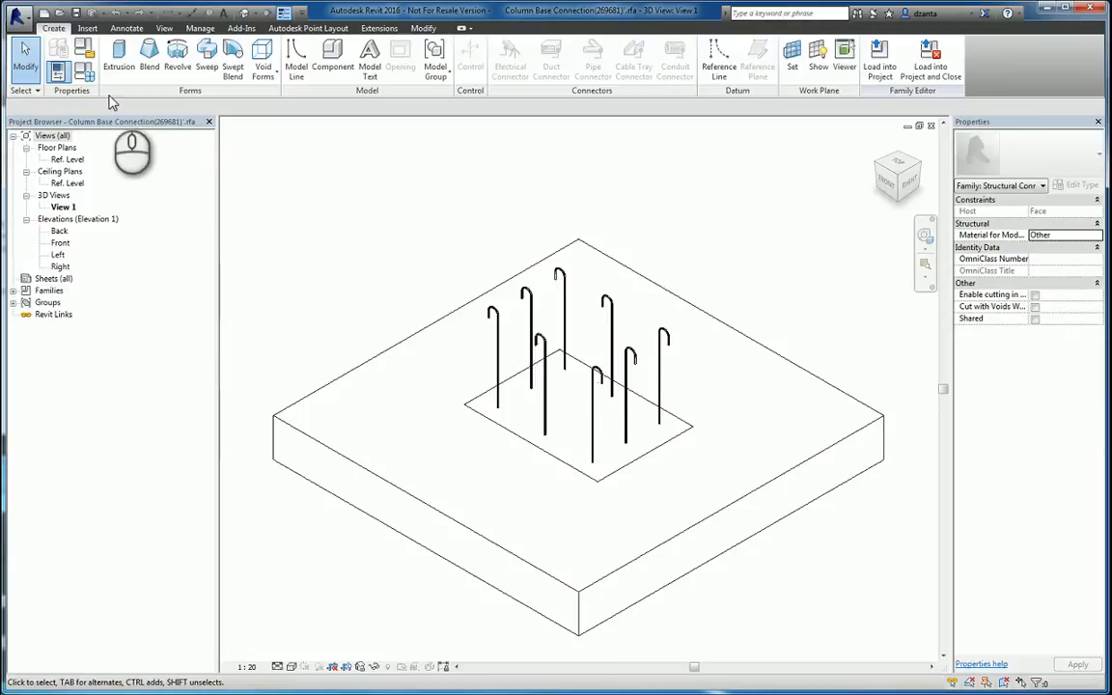
{"action": "left_click", "coordinate": [72, 66]}
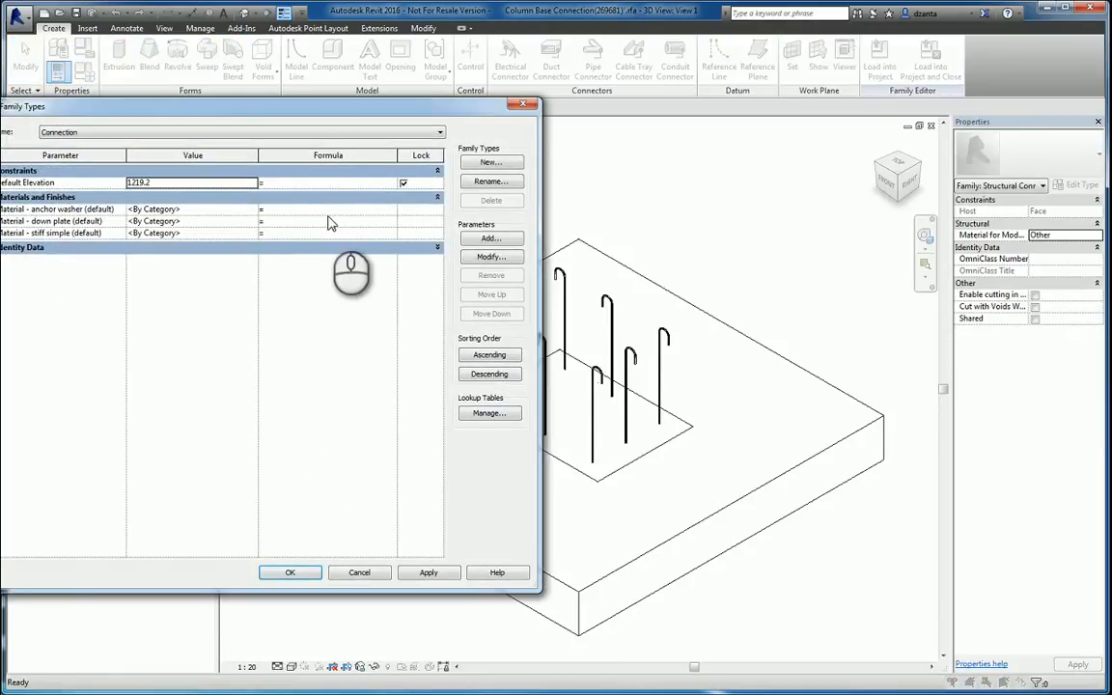
{"action": "left_click_drag", "start_coordinate": [348, 106], "coordinate": [417, 124]}
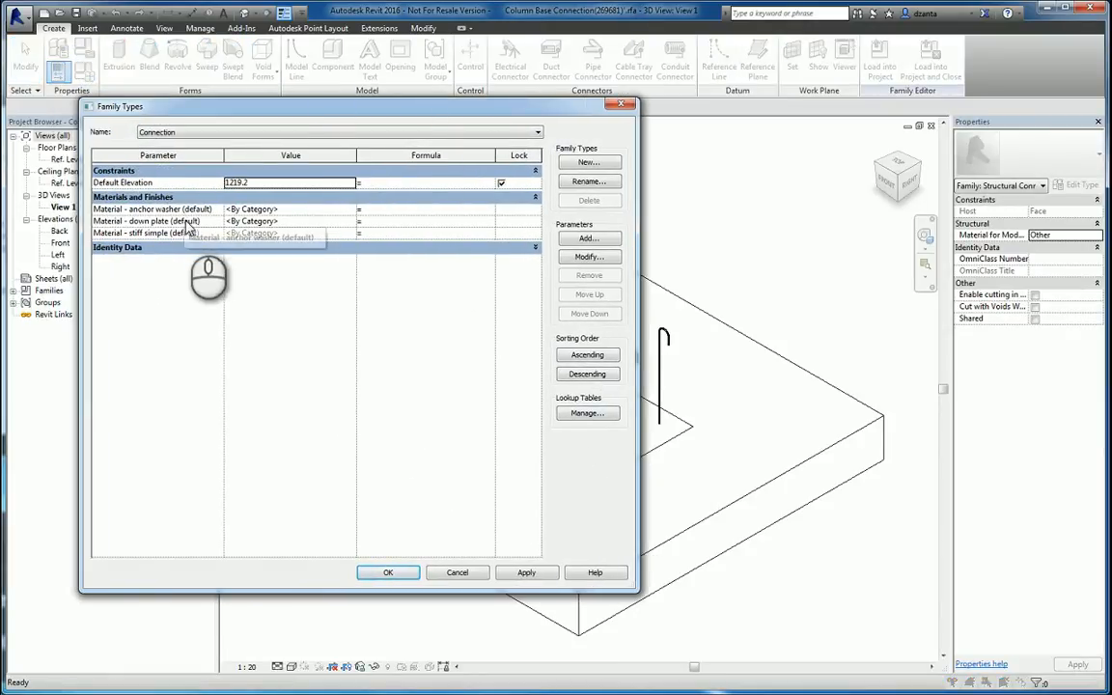
{"action": "left_click", "coordinate": [472, 572]}
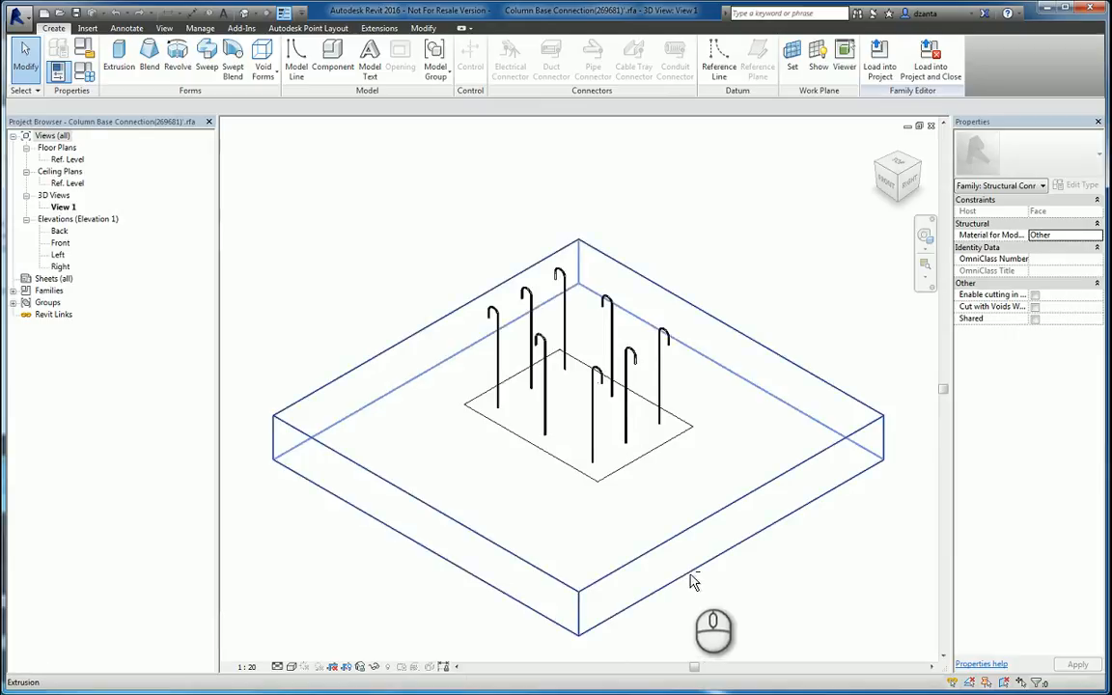
{"action": "middle_click_drag", "start_coordinate": [693, 617], "coordinate": [678, 583], "text": "shift"}
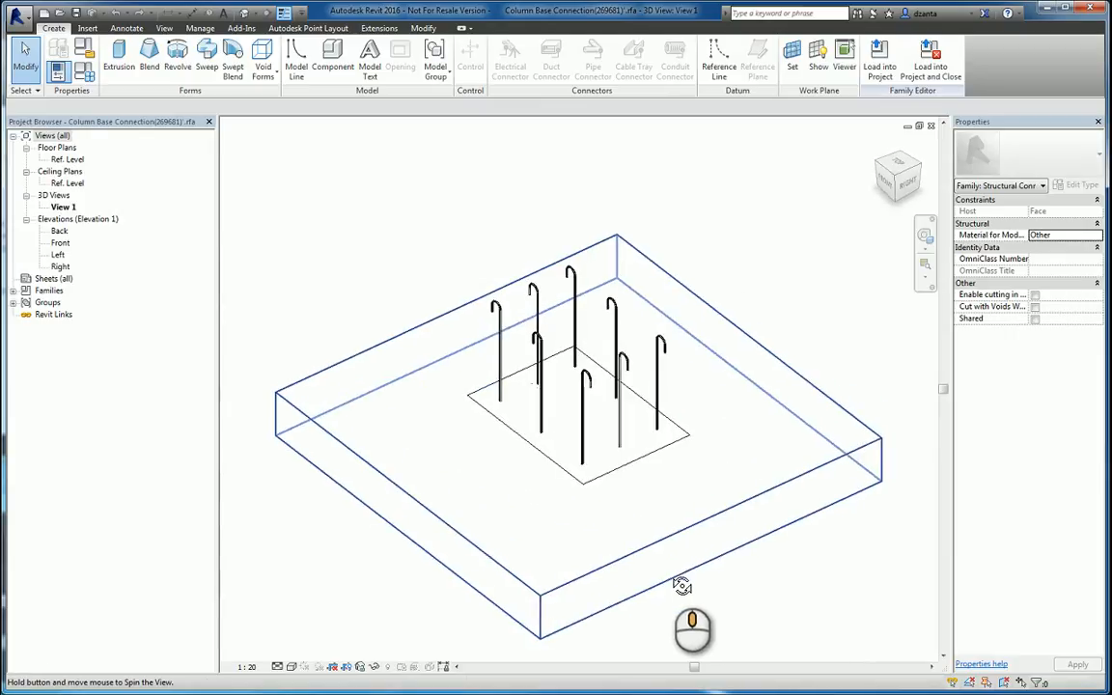
{"action": "left_click", "coordinate": [930, 127]}
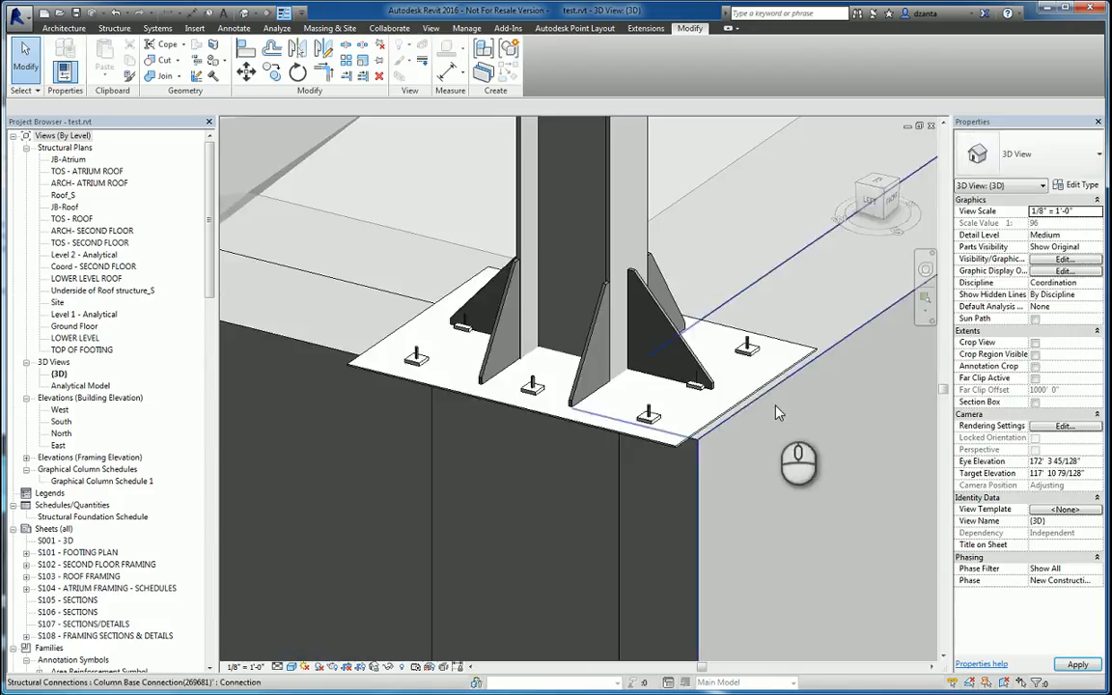
Compare the connection family types assigned to the base plates of the next two columns along the wall
{"action": "scroll", "coordinate": [778, 413], "scroll_direction": "down", "scroll_amount": 6}
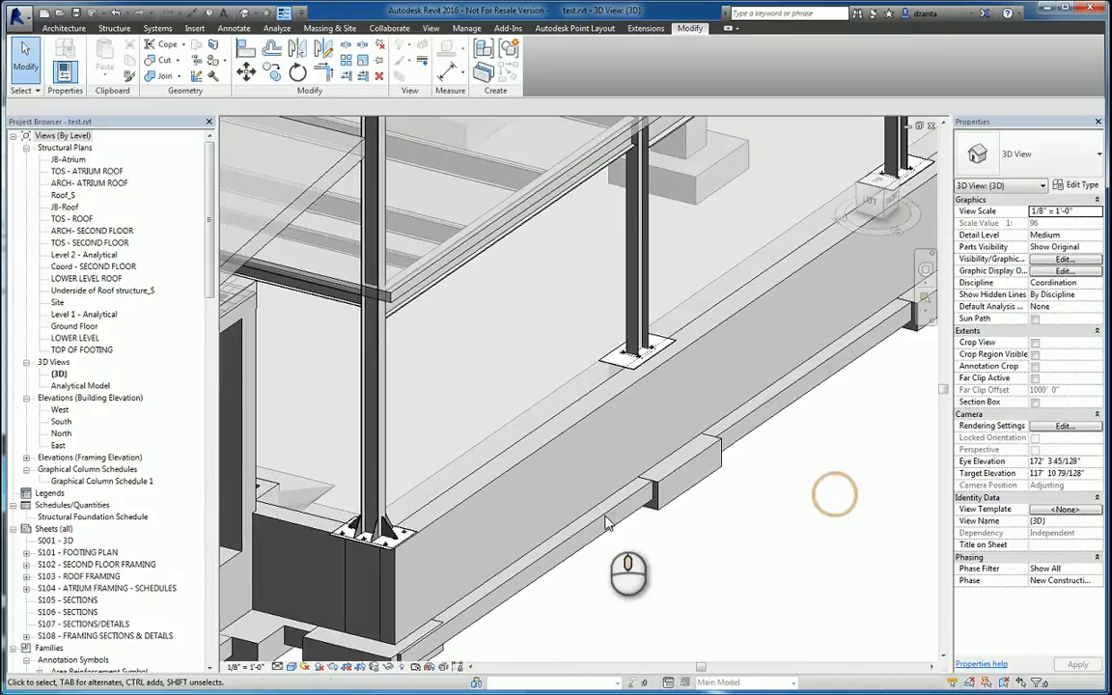
{"action": "middle_click_drag", "start_coordinate": [718, 362], "coordinate": [497, 518]}
{"action": "scroll", "coordinate": [553, 434], "scroll_direction": "up", "scroll_amount": 3}
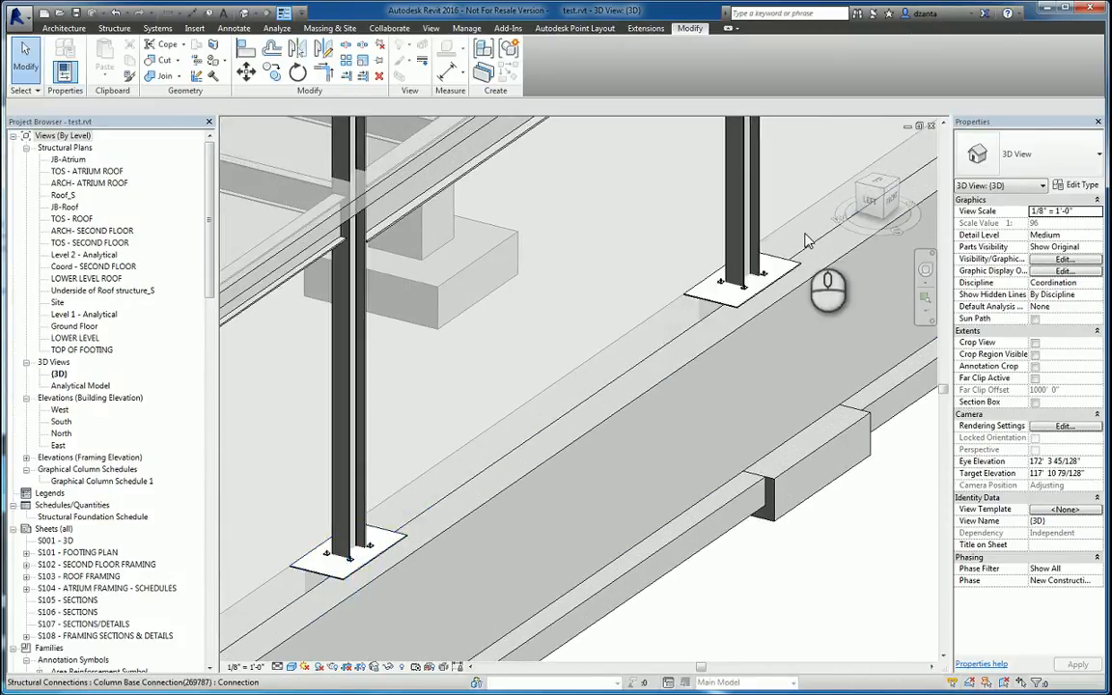
{"action": "left_click", "coordinate": [386, 548]}
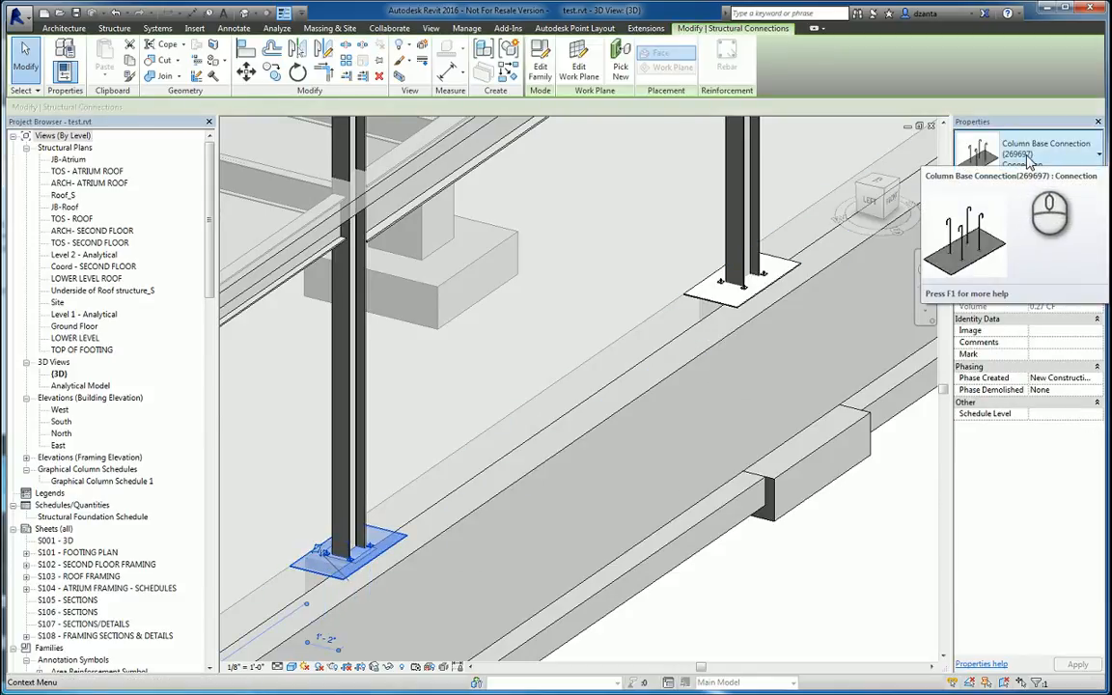
{"action": "left_click", "coordinate": [816, 498]}
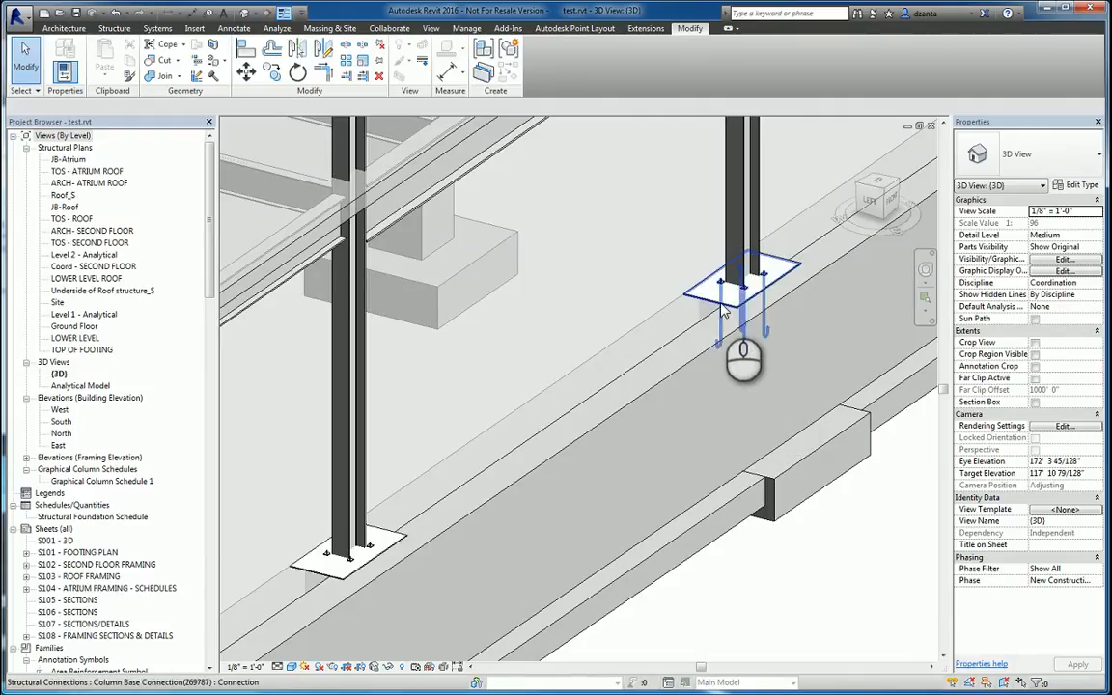
{"action": "left_click", "coordinate": [714, 381]}
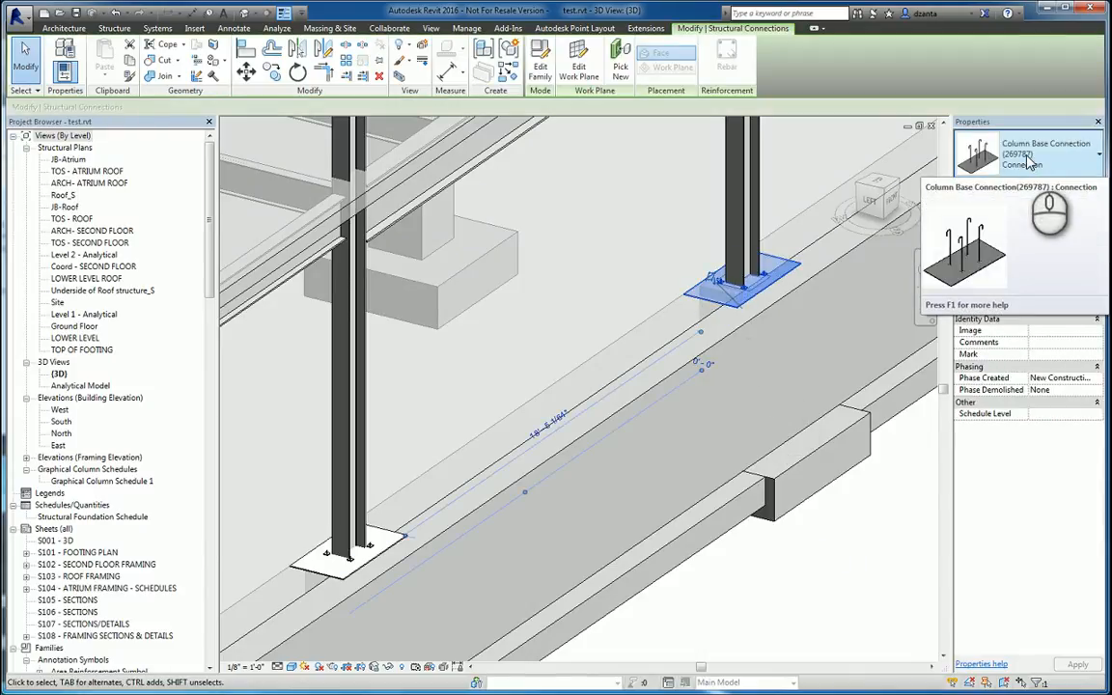
{"action": "left_click", "coordinate": [888, 586]}
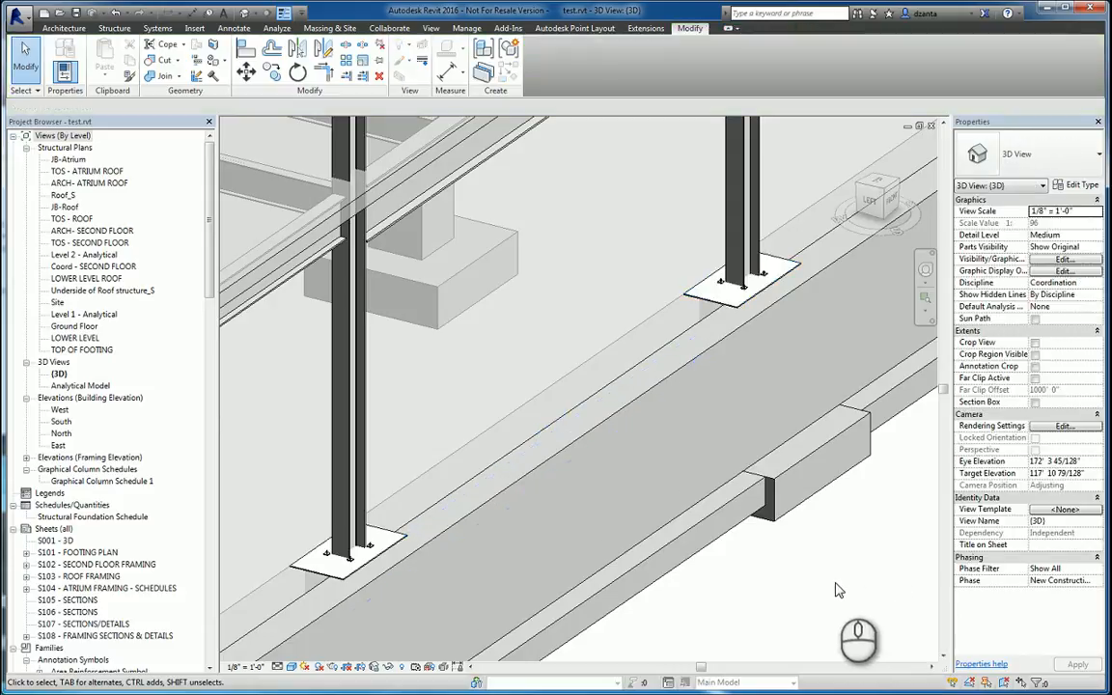
{"action": "left_click", "coordinate": [398, 544]}
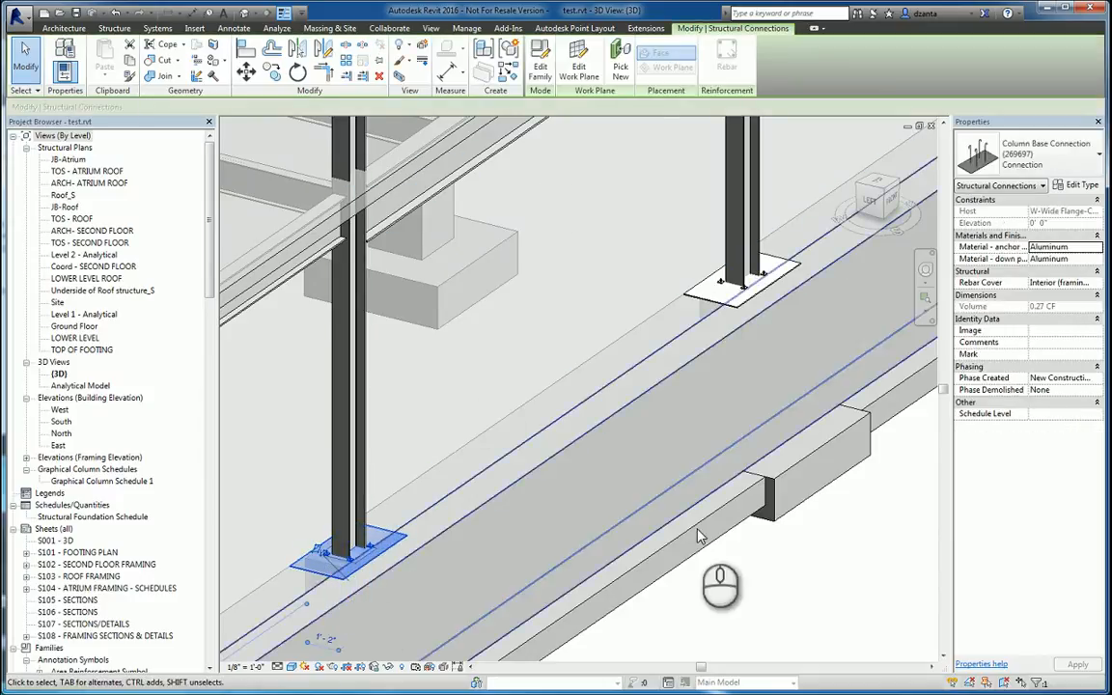
{"action": "left_click", "coordinate": [786, 575]}
{"action": "scroll", "coordinate": [615, 449], "scroll_direction": "down", "scroll_amount": 1}
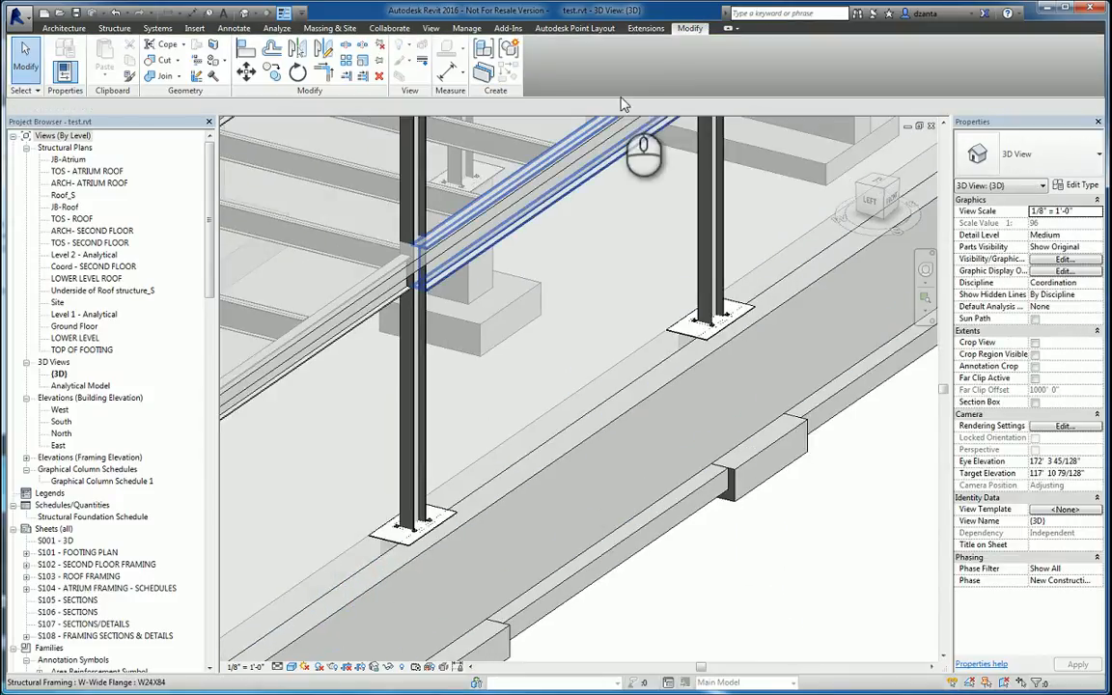
{"action": "left_click", "coordinate": [645, 28]}
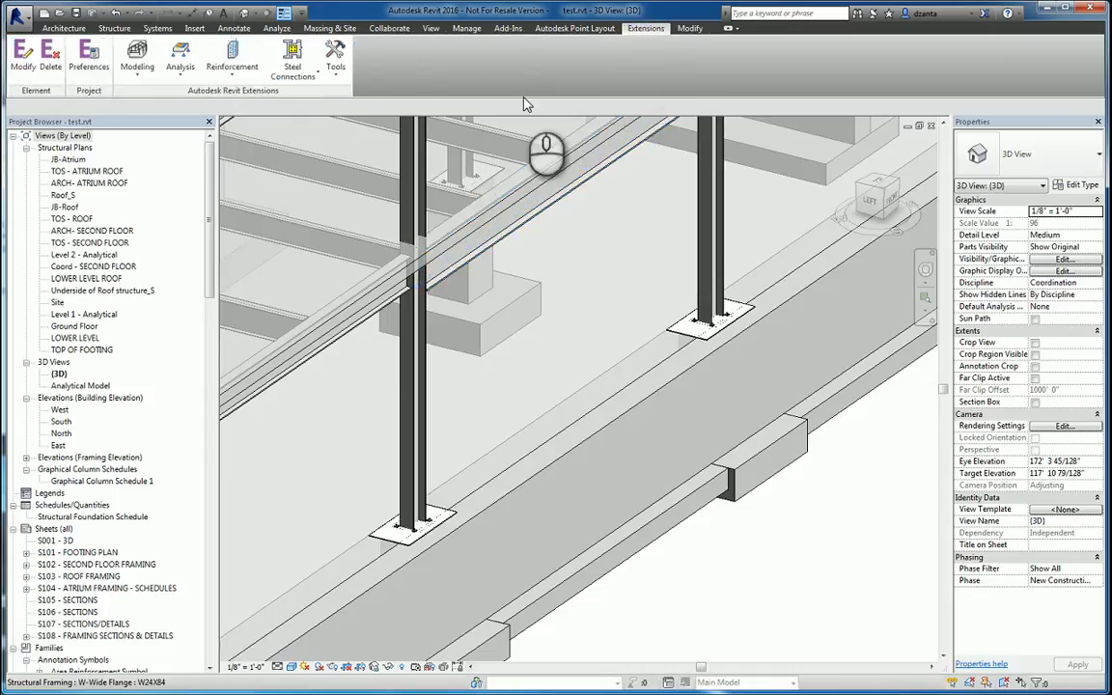
{"action": "left_click", "coordinate": [290, 69]}
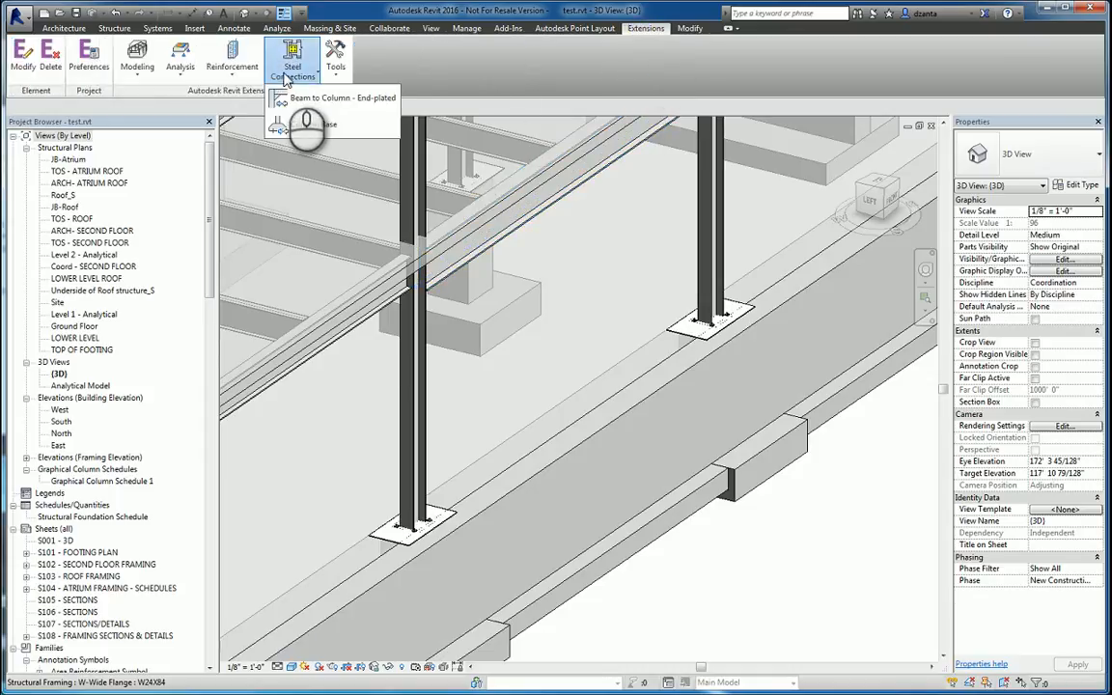
{"action": "left_click", "coordinate": [285, 78]}
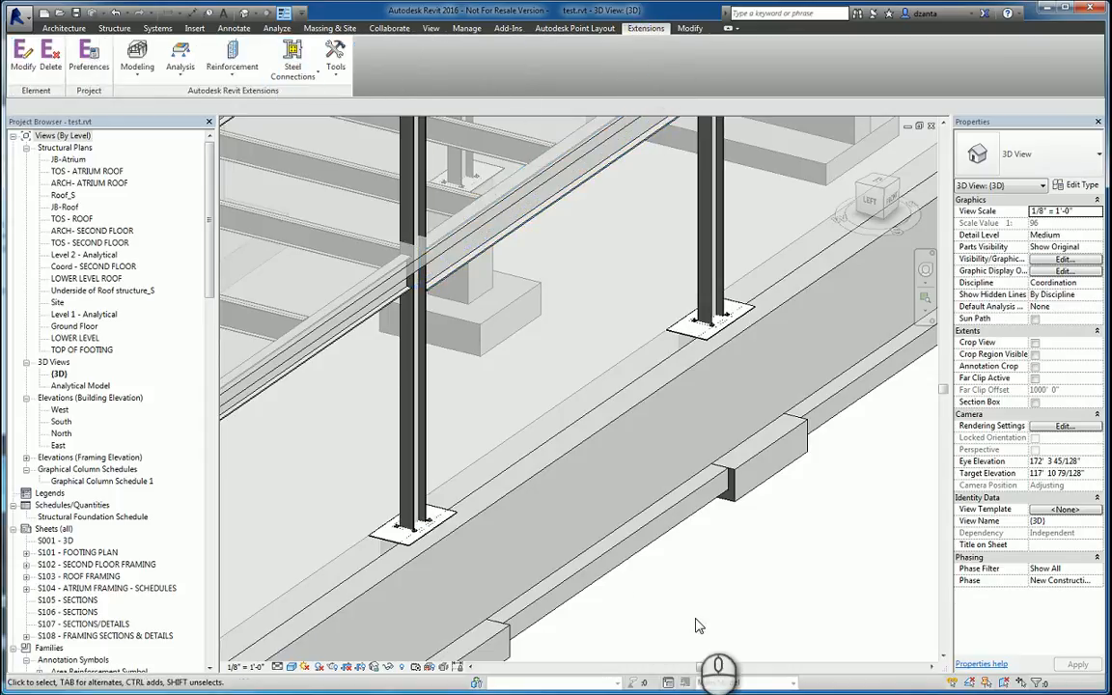